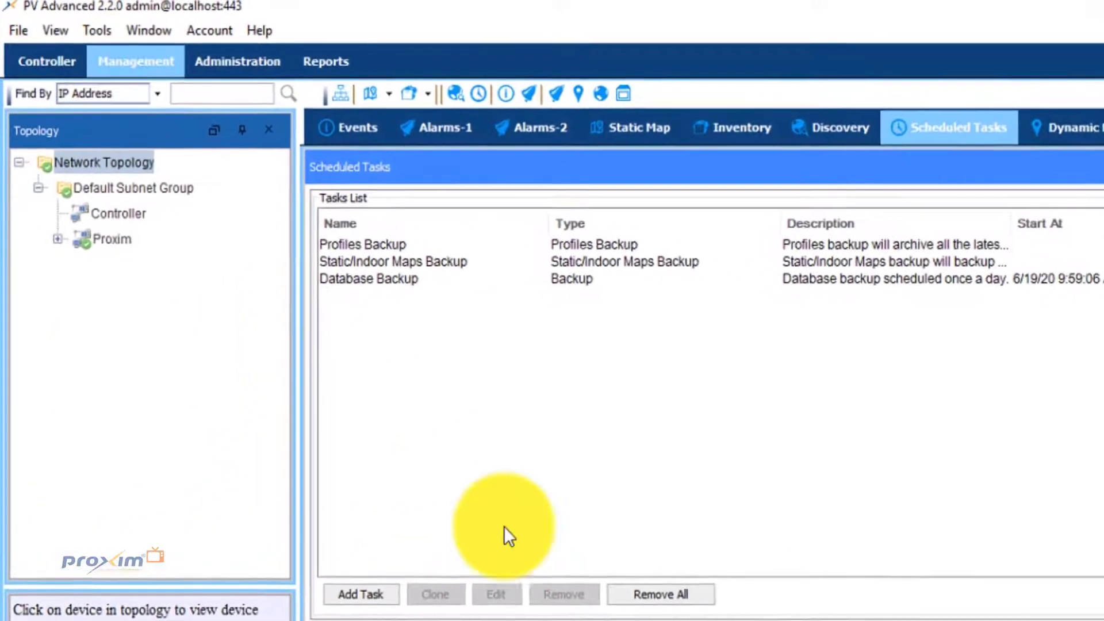
# Add a scheduled task that uses the Retrieve License (MP/QB) action and proceed to its targets
pyautogui.click(368, 601)
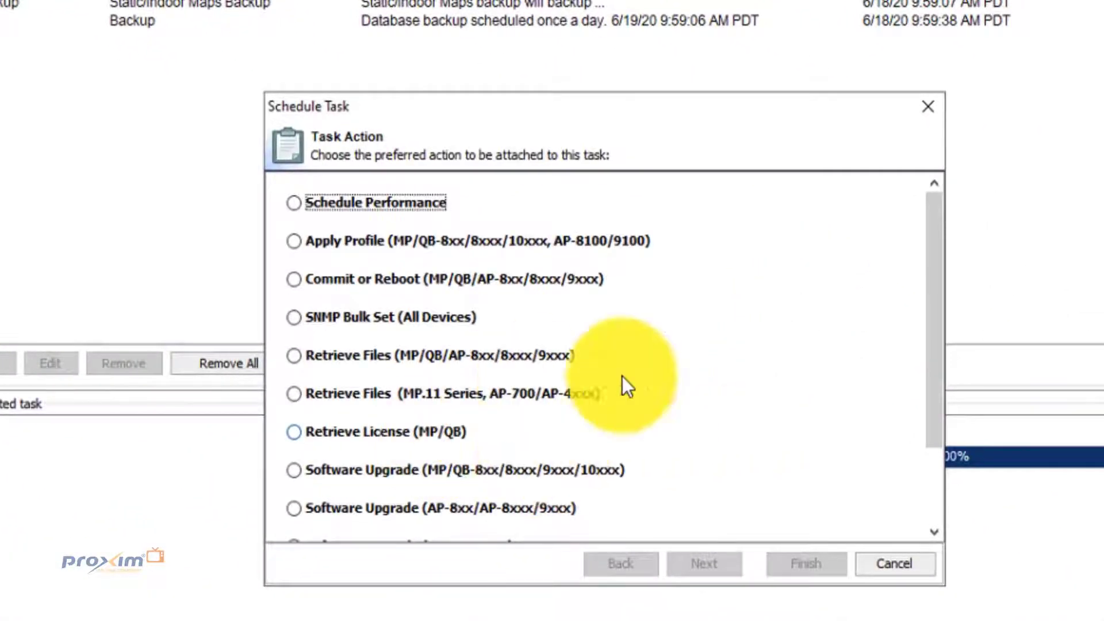
pyautogui.moveTo(927, 376); pyautogui.dragTo(930, 485)
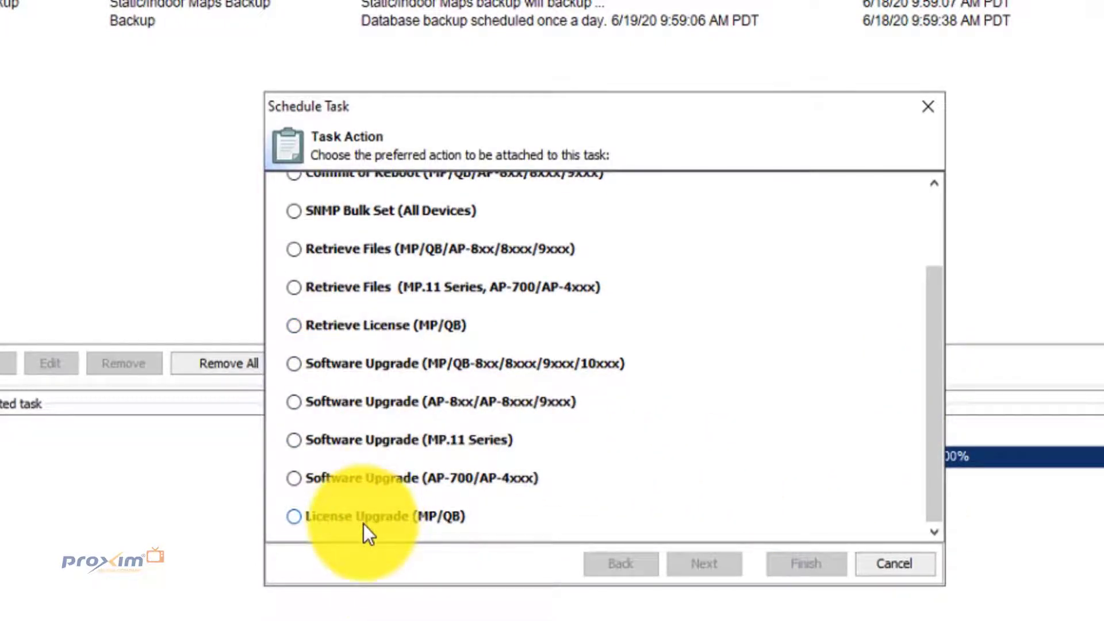
pyautogui.click(321, 331)
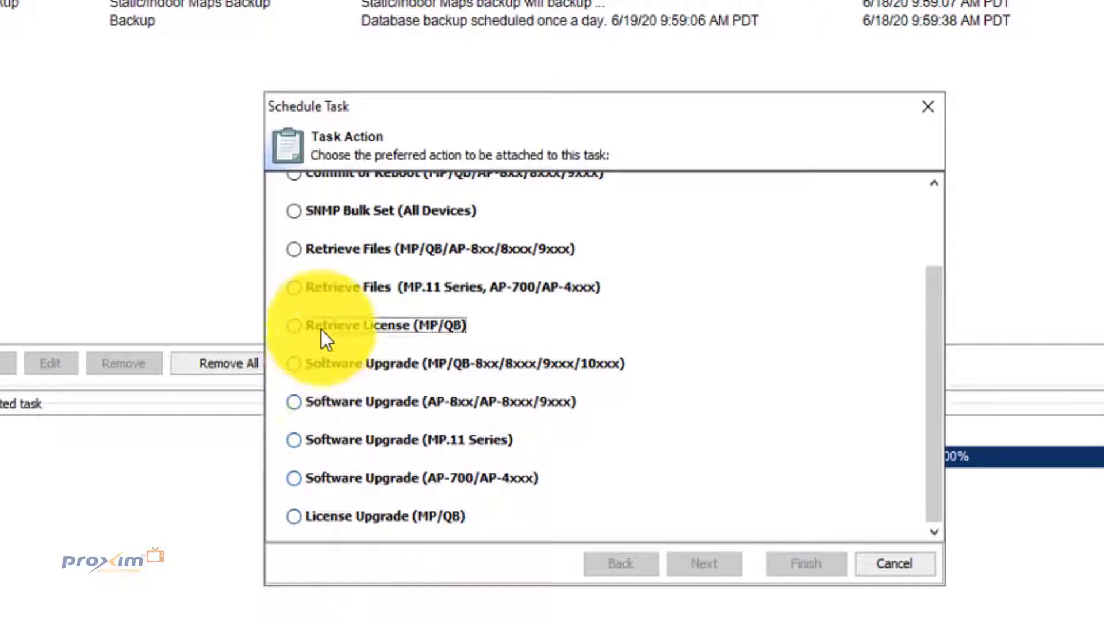
pyautogui.click(707, 565)
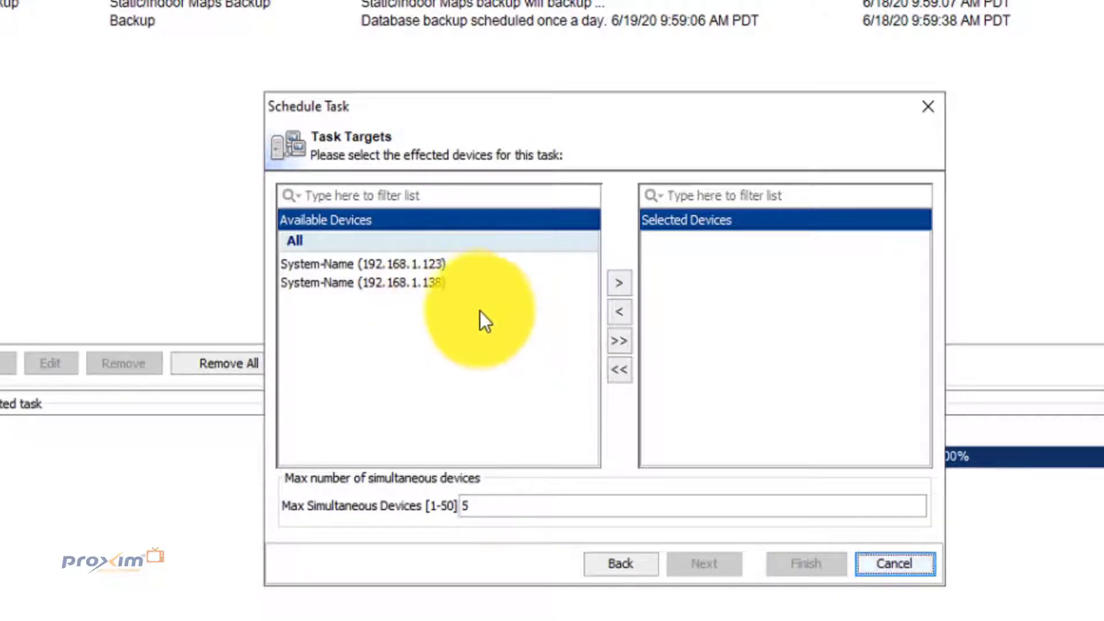
# Add the device 192.168.1.123 to the task's selected devices and take it out again
pyautogui.click(371, 266)
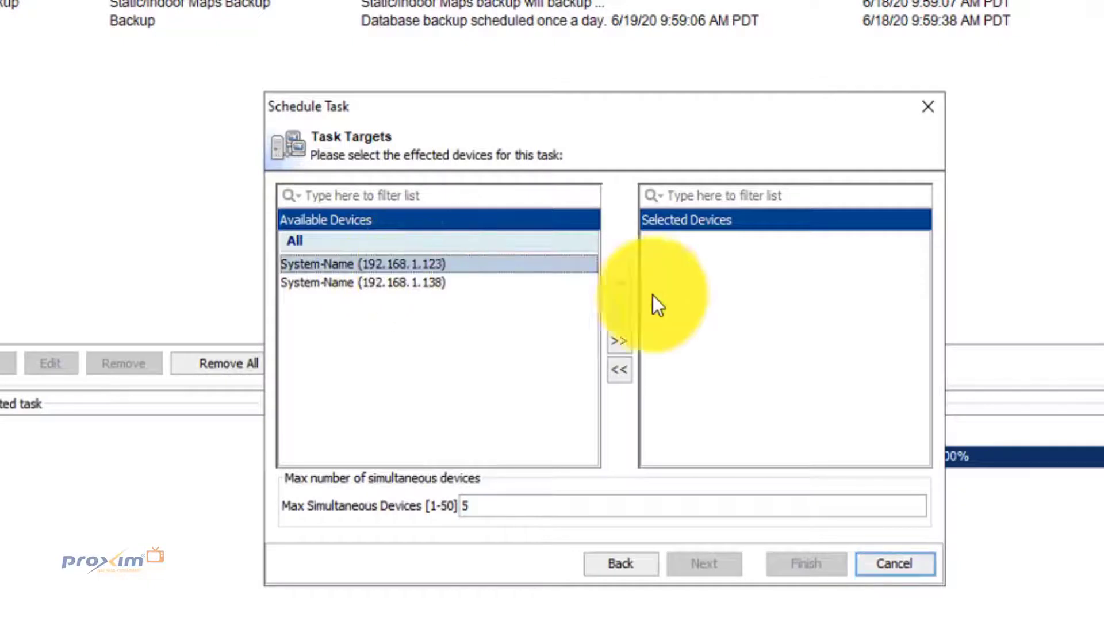
pyautogui.click(617, 284)
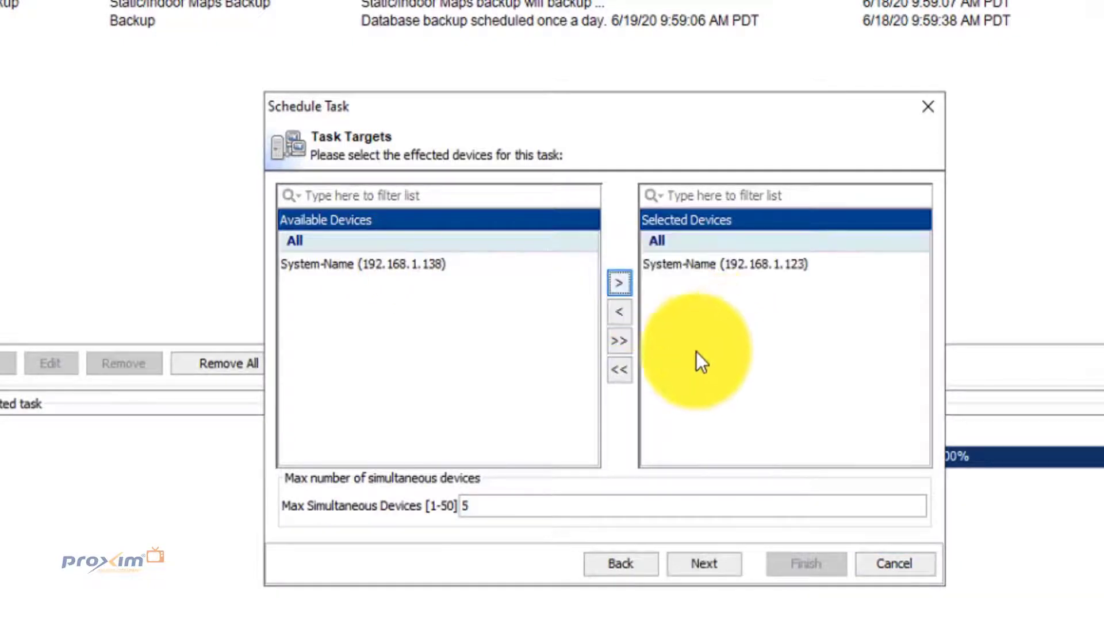
pyautogui.click(664, 267)
pyautogui.click(621, 312)
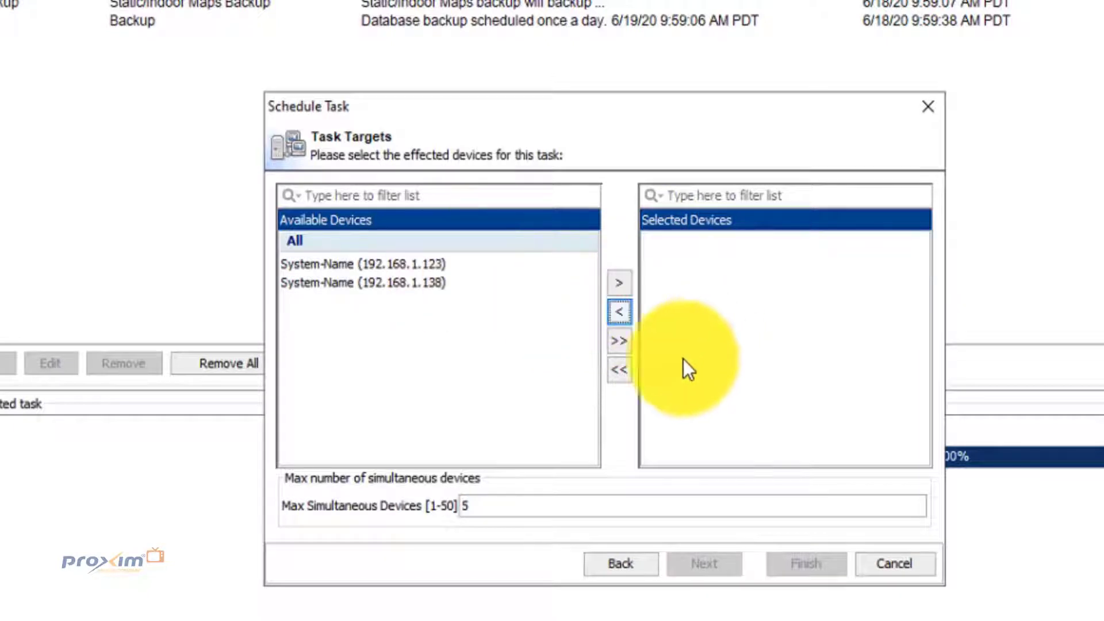
# Select all available devices as targets of the task and proceed to the license file settings
pyautogui.click(619, 342)
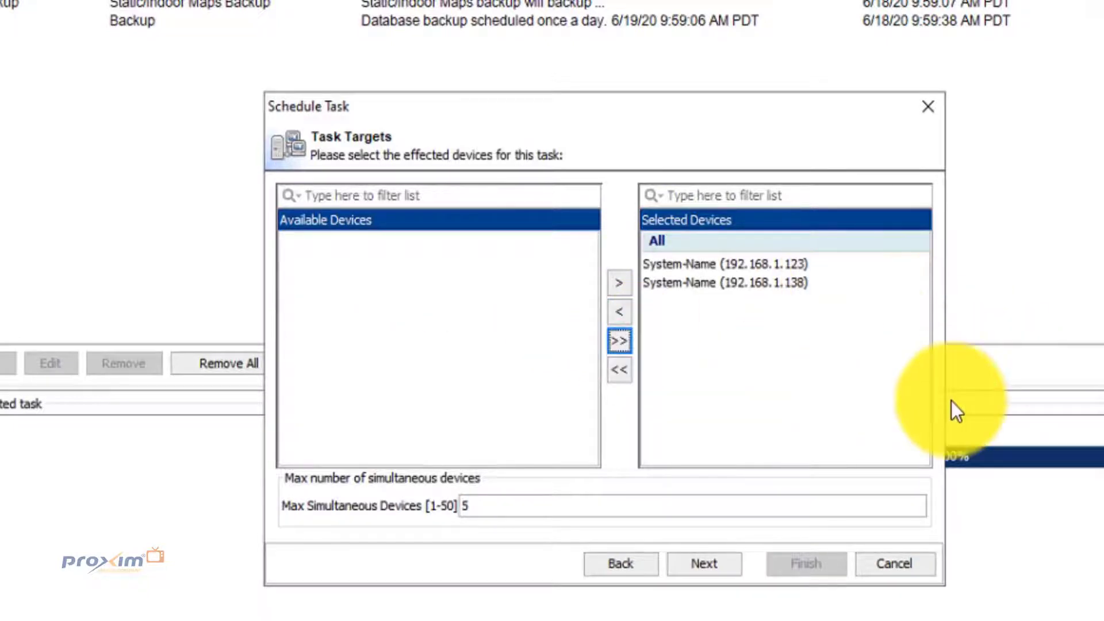
pyautogui.click(712, 568)
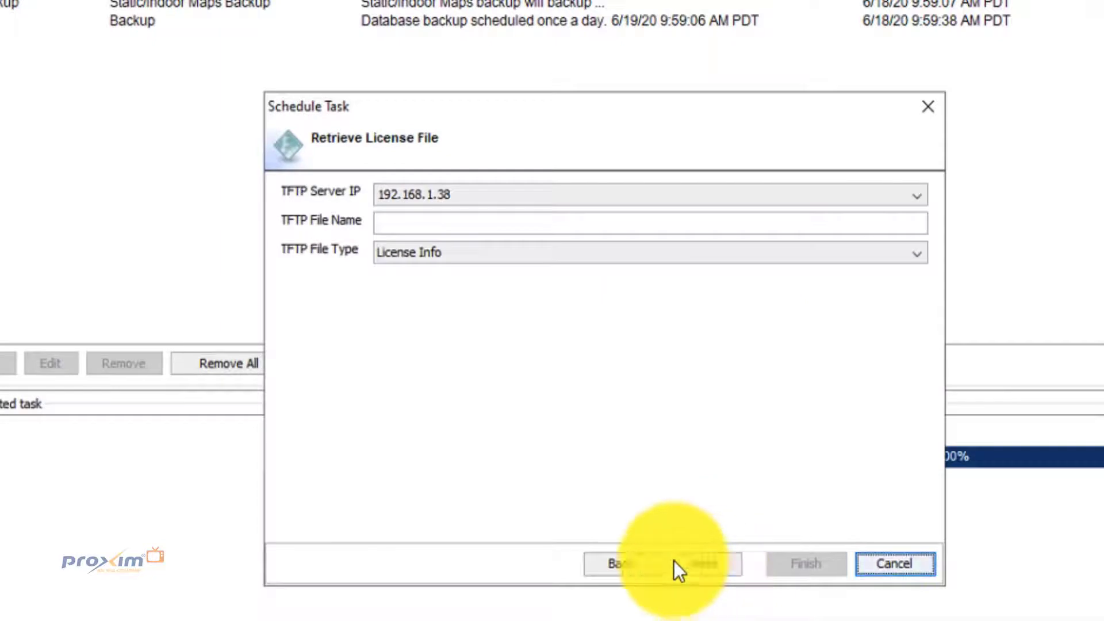
pyautogui.click(631, 569)
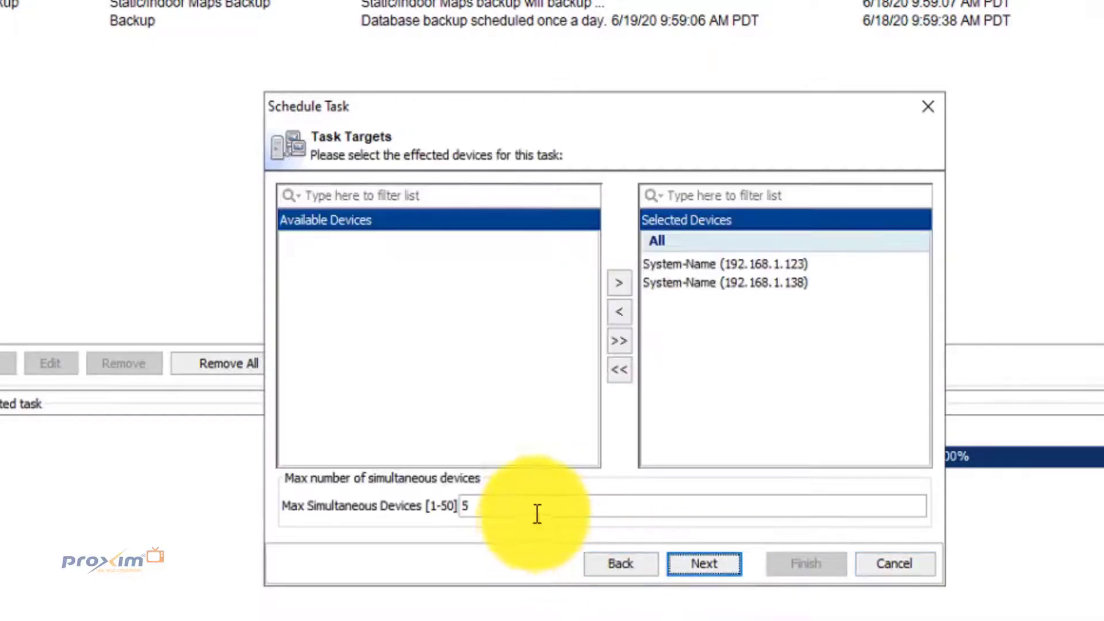
pyautogui.moveTo(539, 509); pyautogui.dragTo(420, 522)
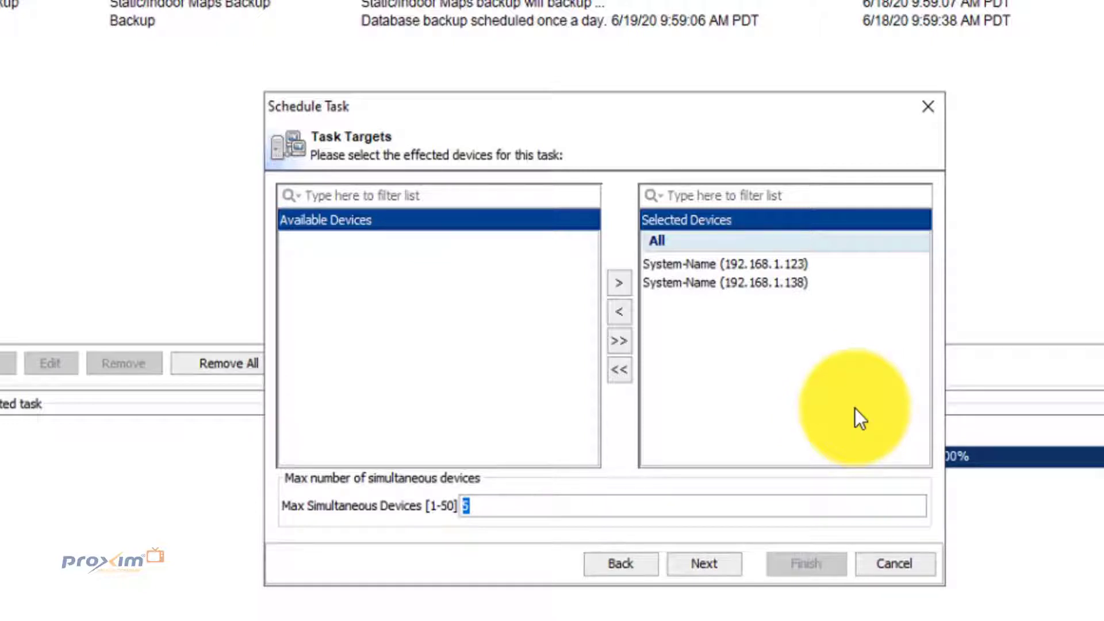
pyautogui.click(705, 563)
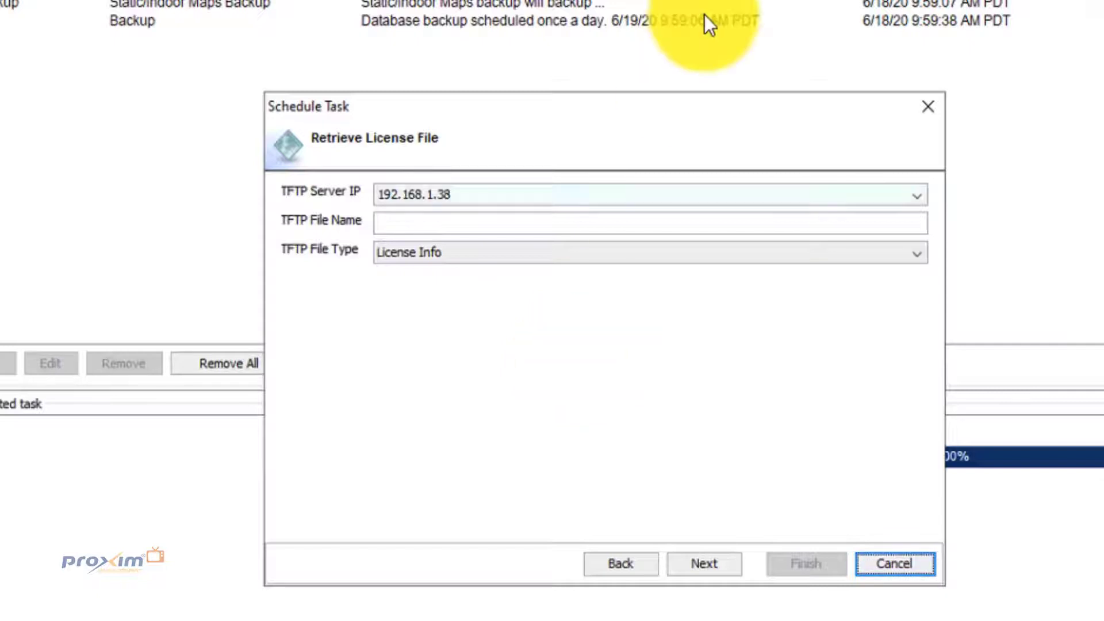
# Set the TFTP file name to Test with the file type License Info and proceed to the task details
pyautogui.click(458, 230)
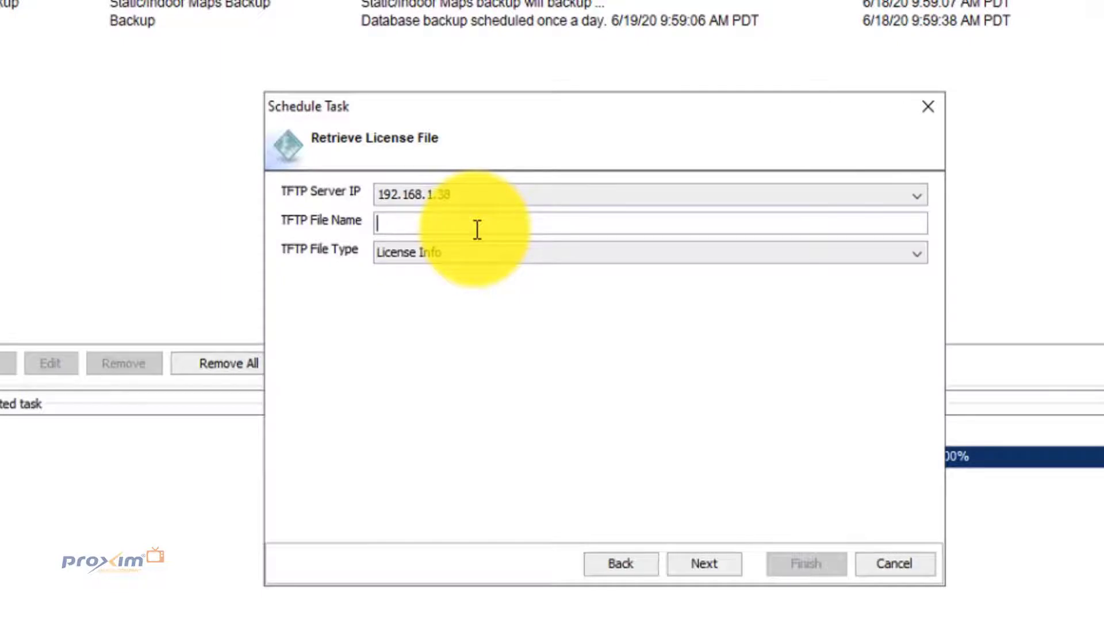
pyautogui.write('Test')
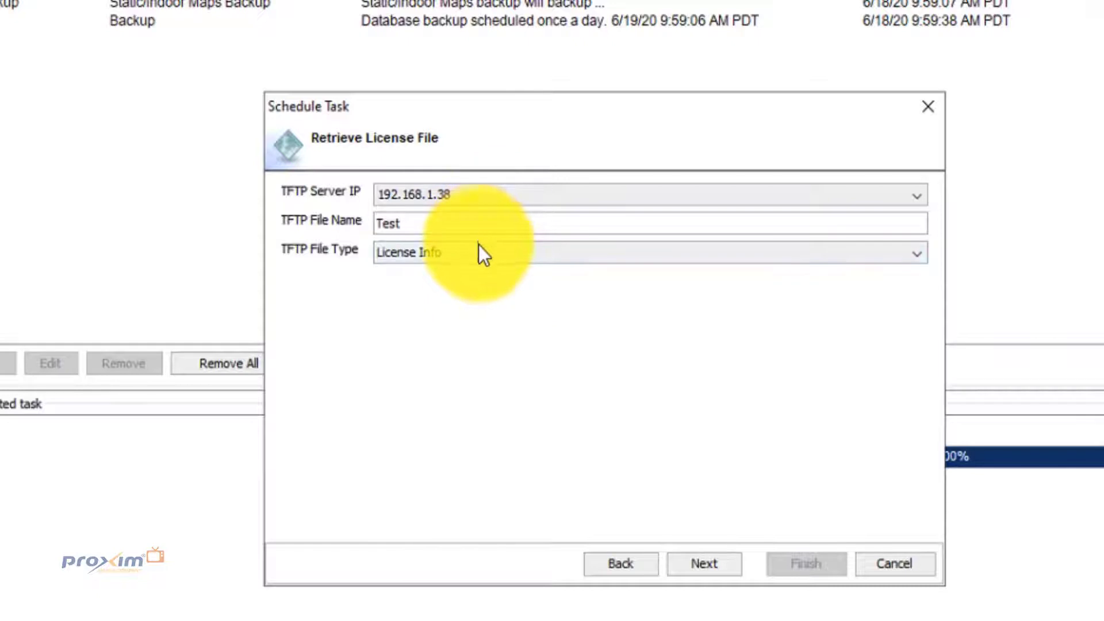
pyautogui.click(479, 245)
pyautogui.click(563, 391)
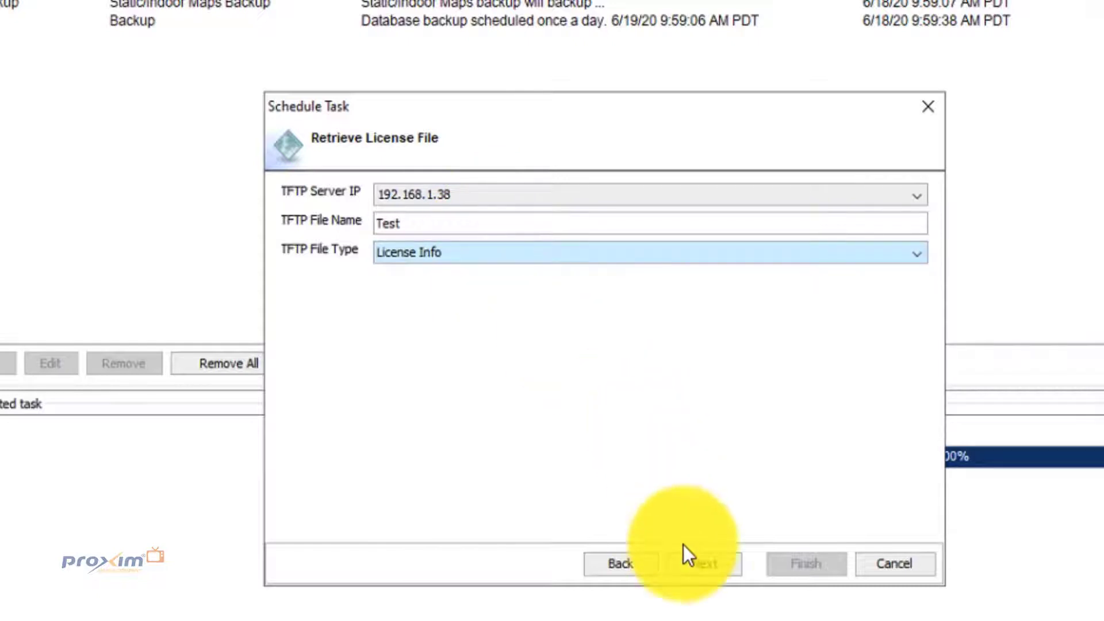
pyautogui.click(713, 568)
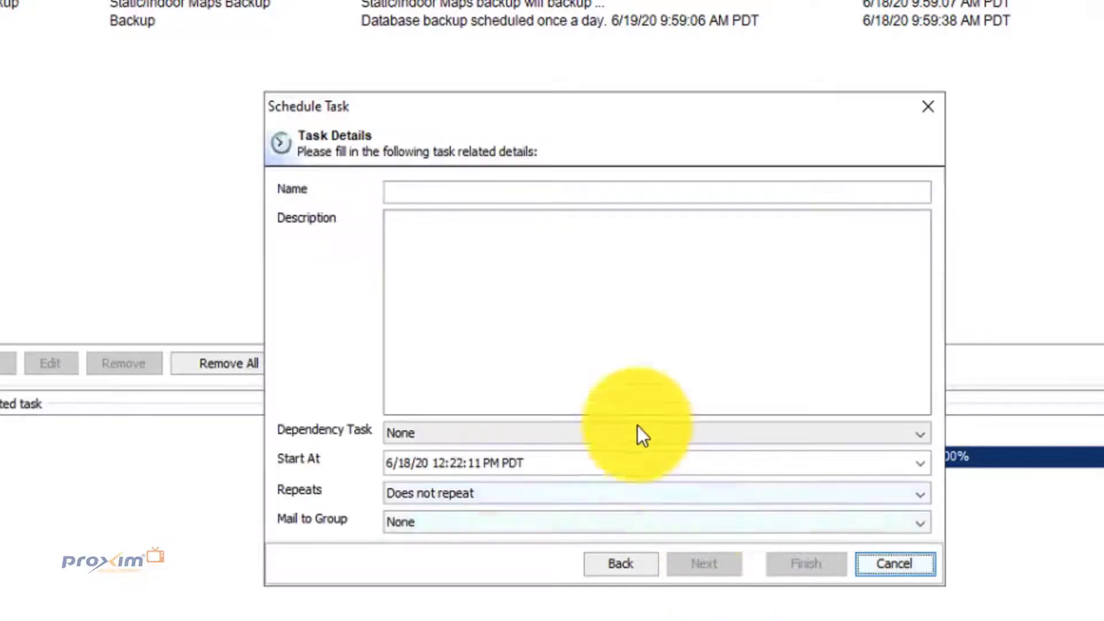
# Name the task Test and choose None as its dependency task
pyautogui.click(414, 190)
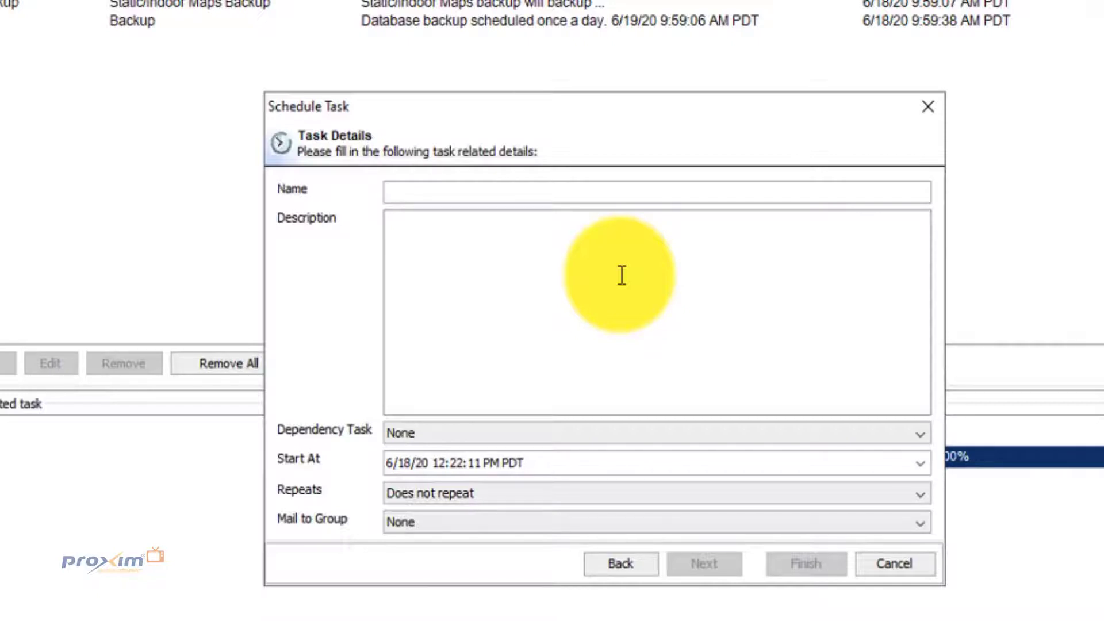
pyautogui.write('Test')
pyautogui.click(481, 386)
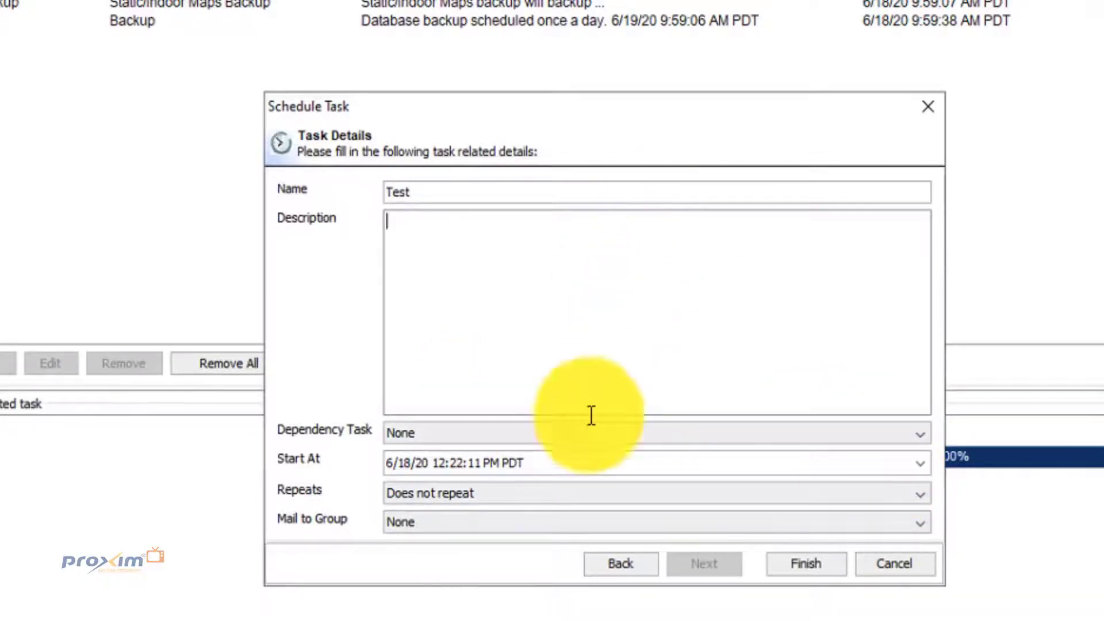
pyautogui.click(498, 437)
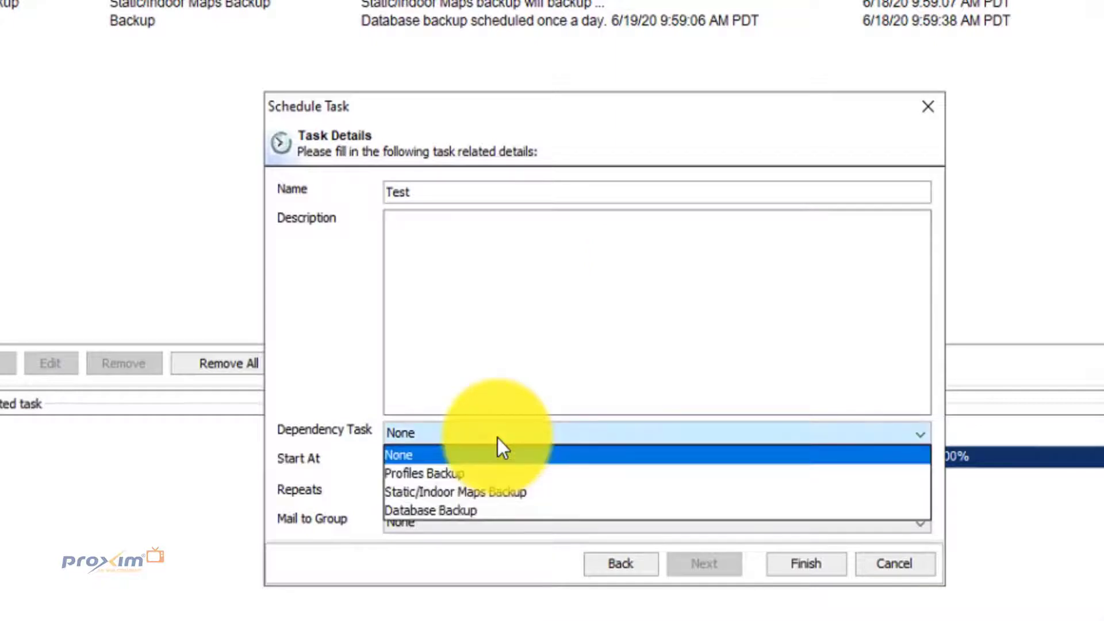
pyautogui.click(498, 446)
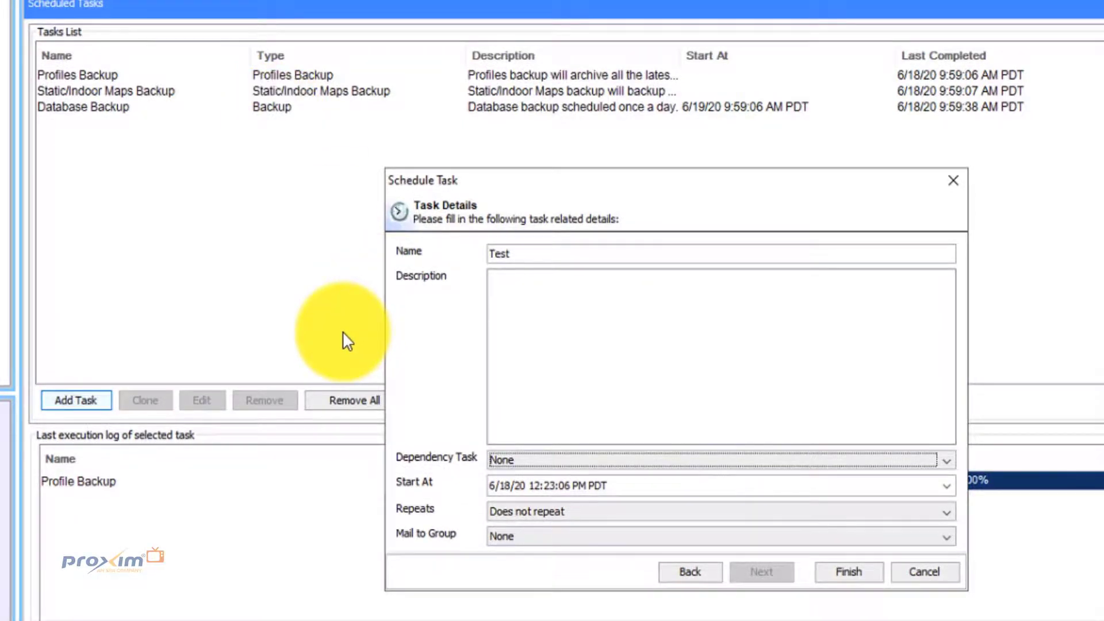
# Look through the task's start date calendar, repeat options and mail group choices
pyautogui.click(632, 483)
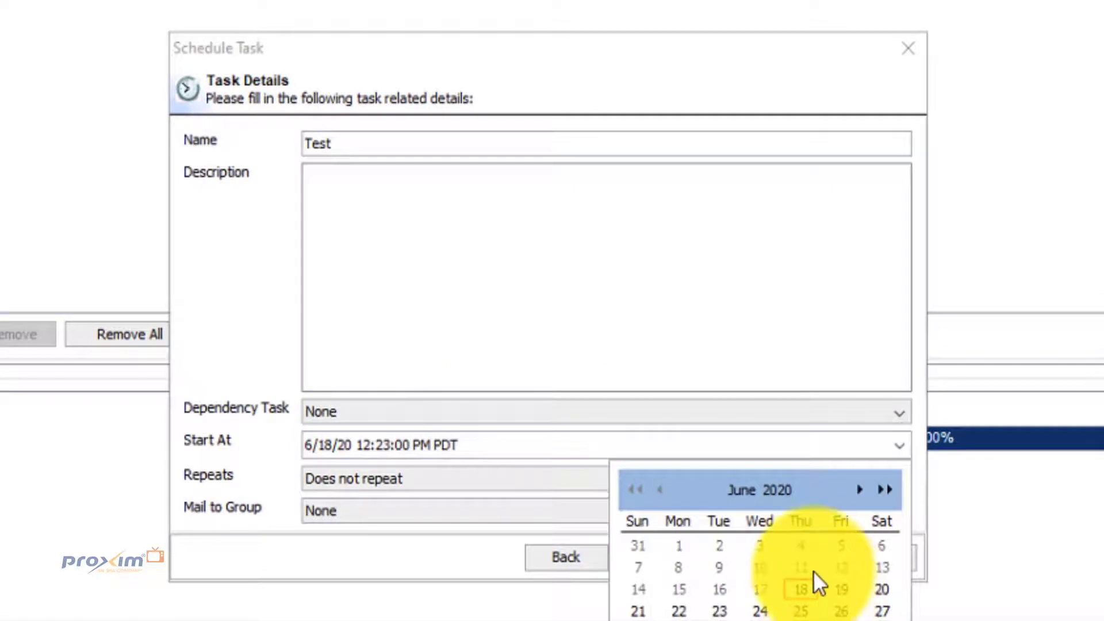
pyautogui.click(615, 620)
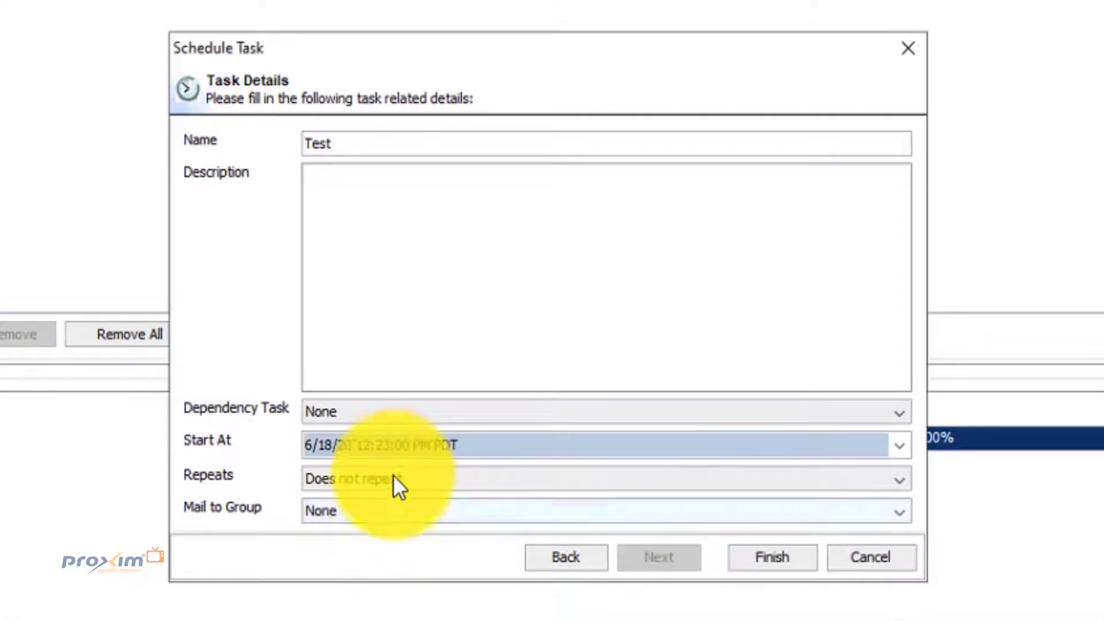
pyautogui.click(412, 486)
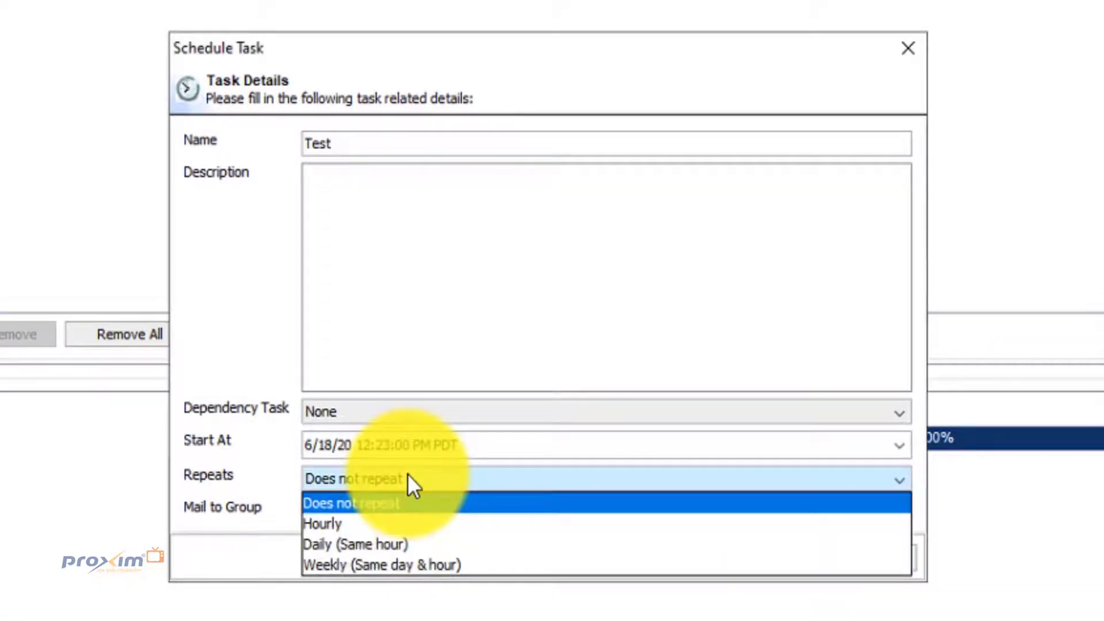
pyautogui.click(191, 462)
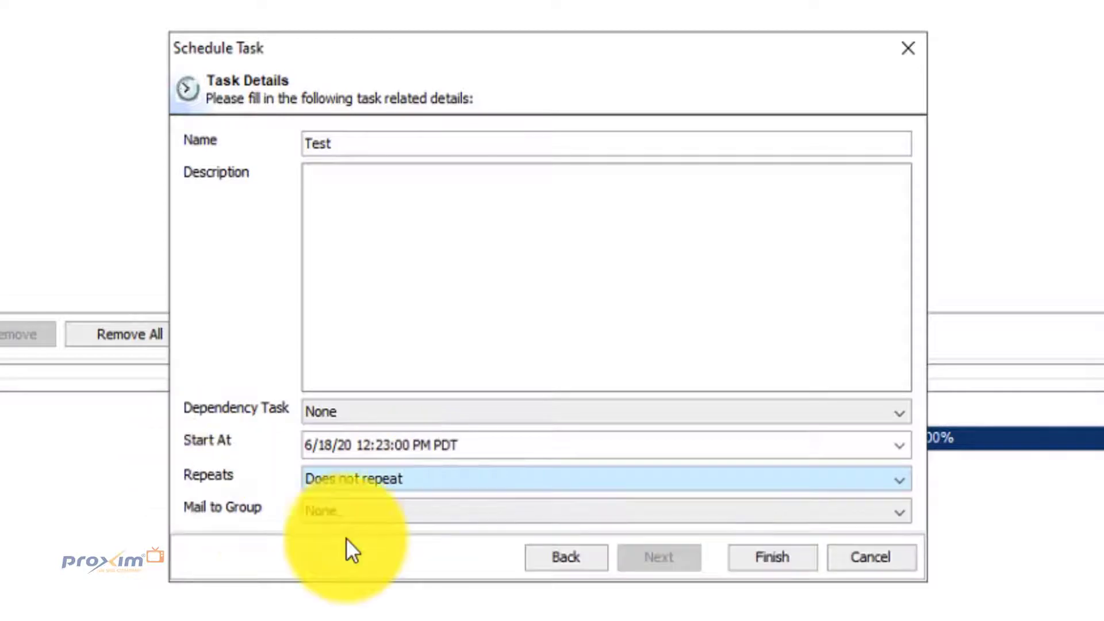
pyautogui.click(354, 513)
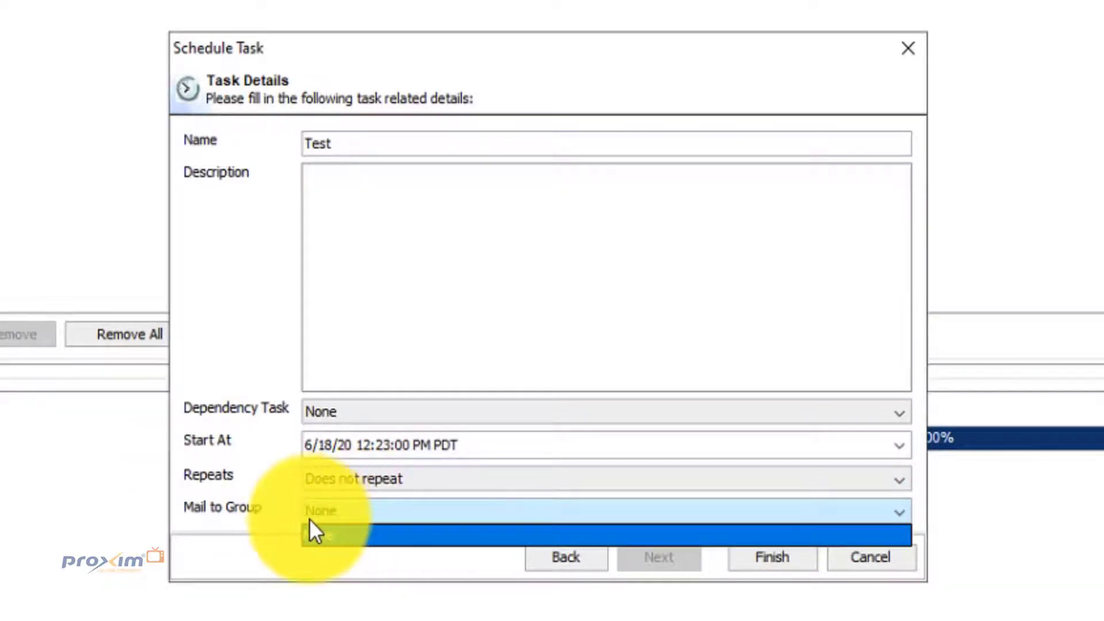
pyautogui.click(241, 521)
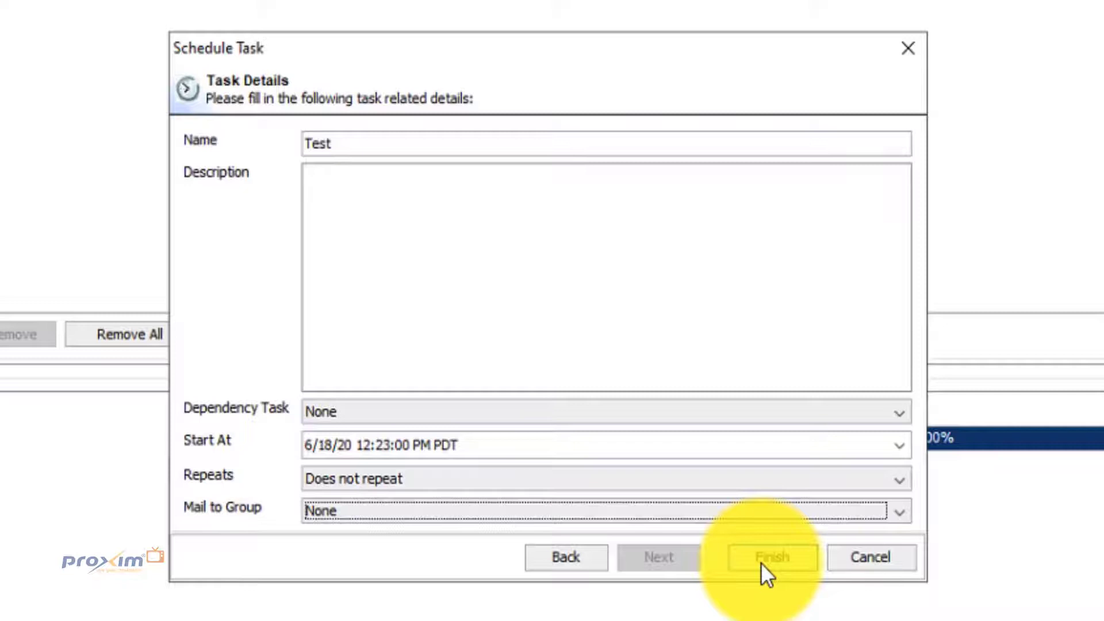
# Finish creating the Test task and run it immediately
pyautogui.click(761, 563)
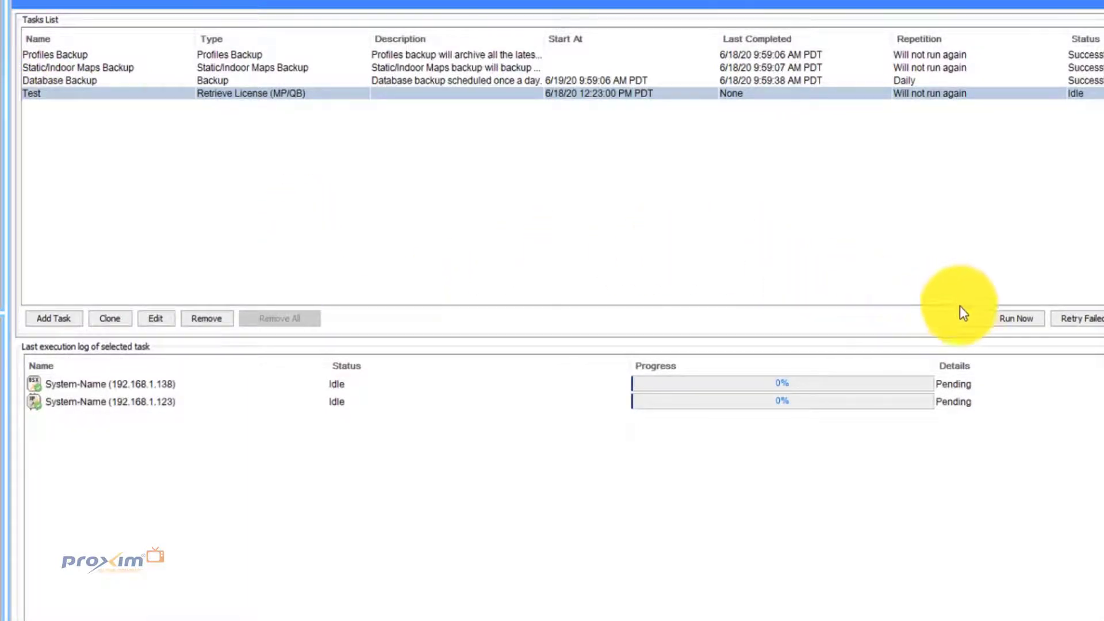
pyautogui.click(1016, 318)
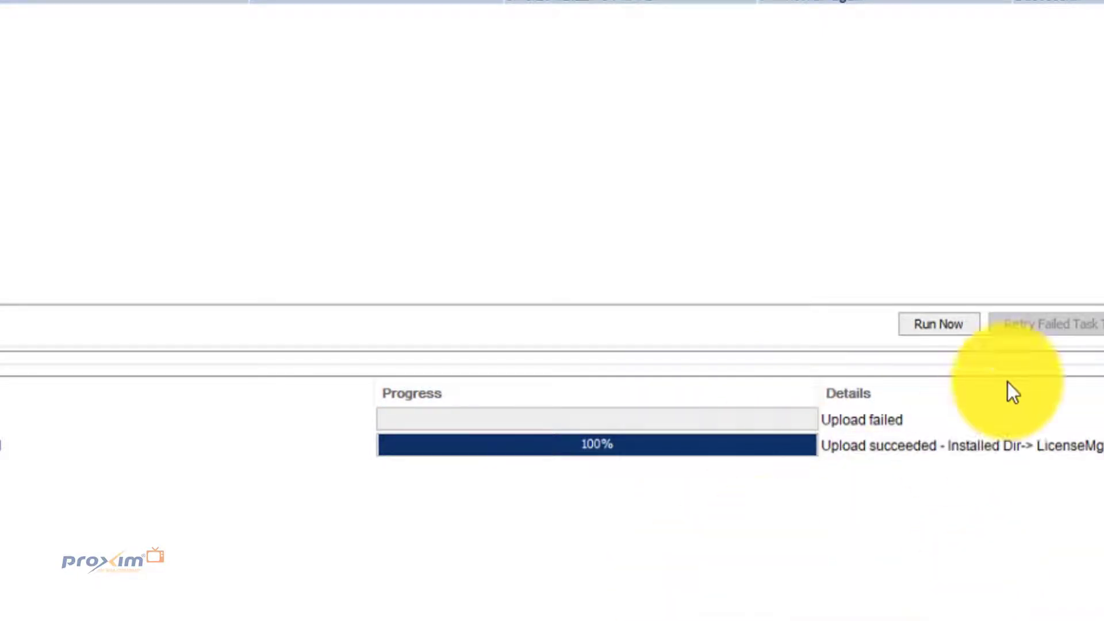
pyautogui.click(937, 329)
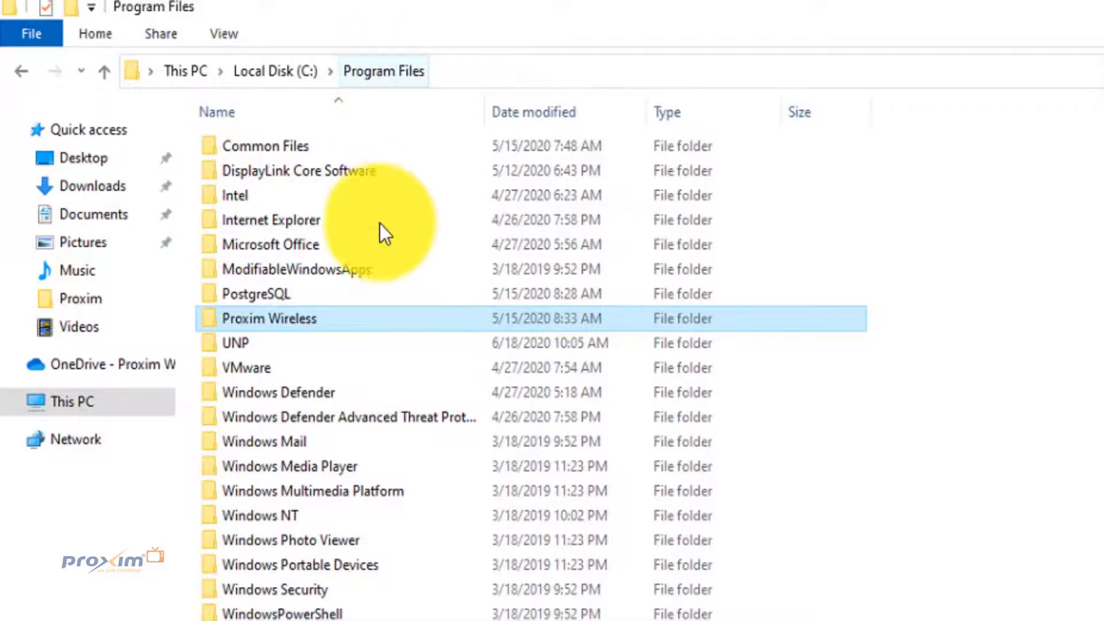
# In File Explorer, go to Proxim Wireless\PVADV\LicenseMgmt under Program Files and examine the contents of the Test archive
pyautogui.doubleClick(294, 319)
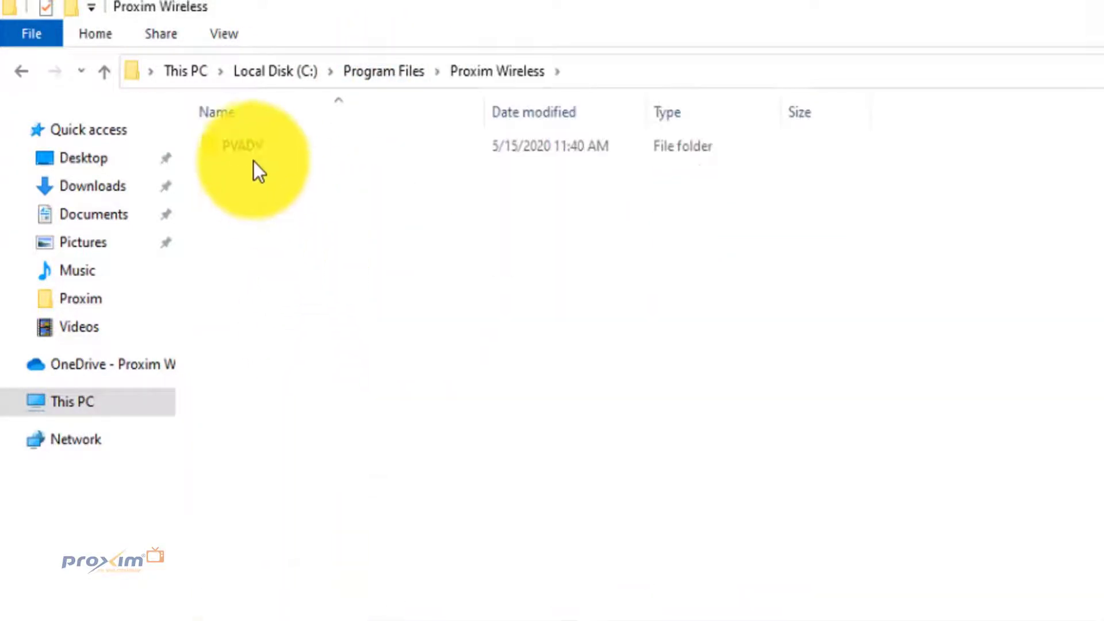
pyautogui.doubleClick(257, 150)
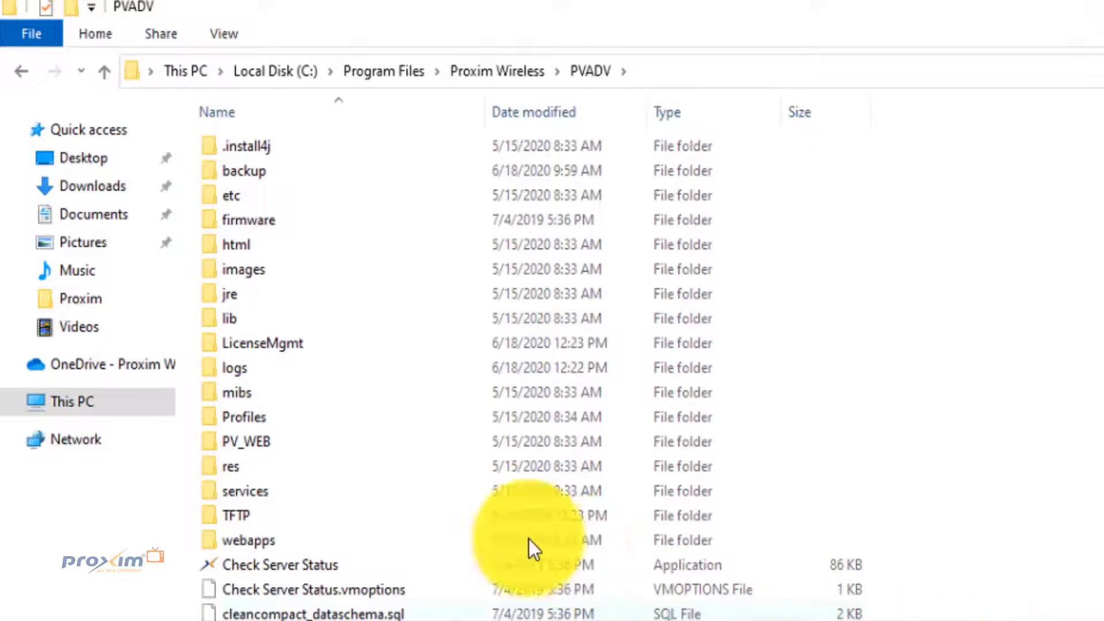
pyautogui.doubleClick(315, 341)
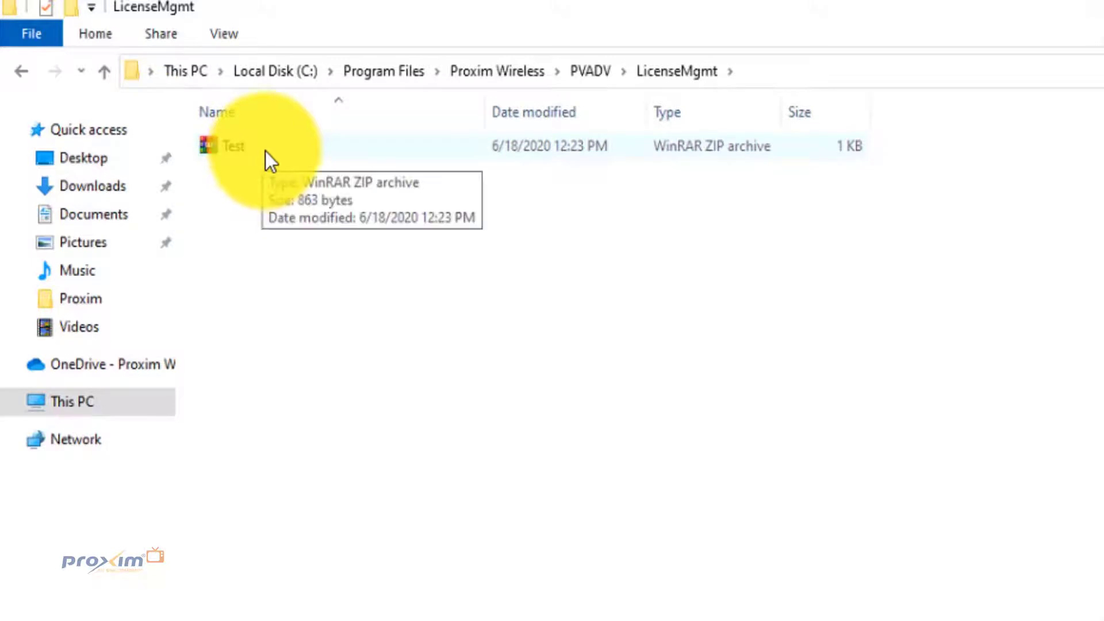
pyautogui.doubleClick(260, 147)
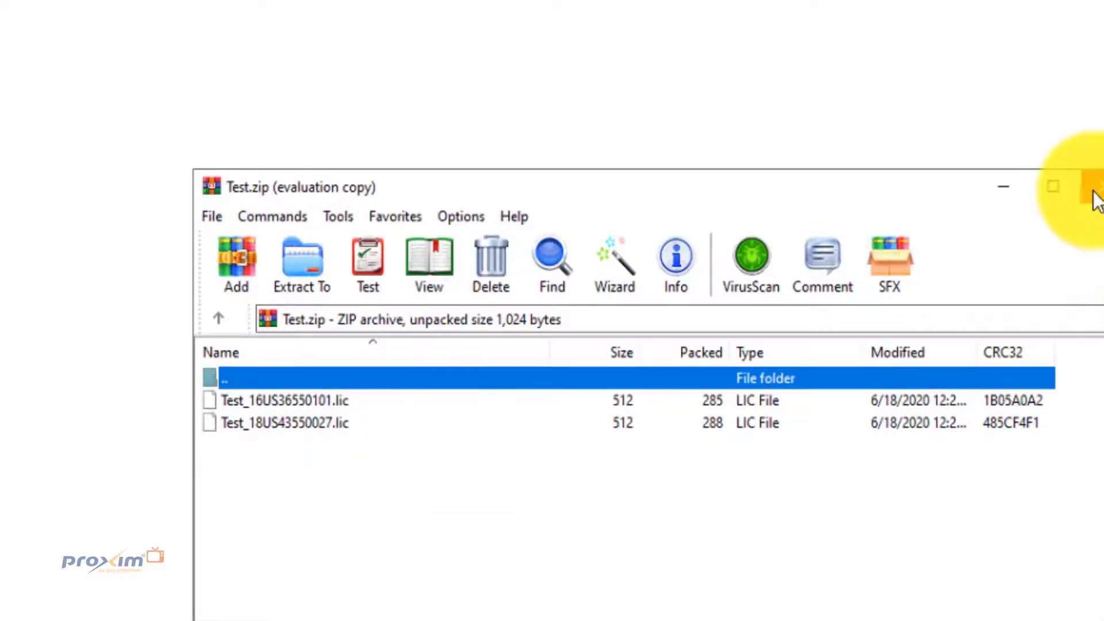
pyautogui.click(1095, 190)
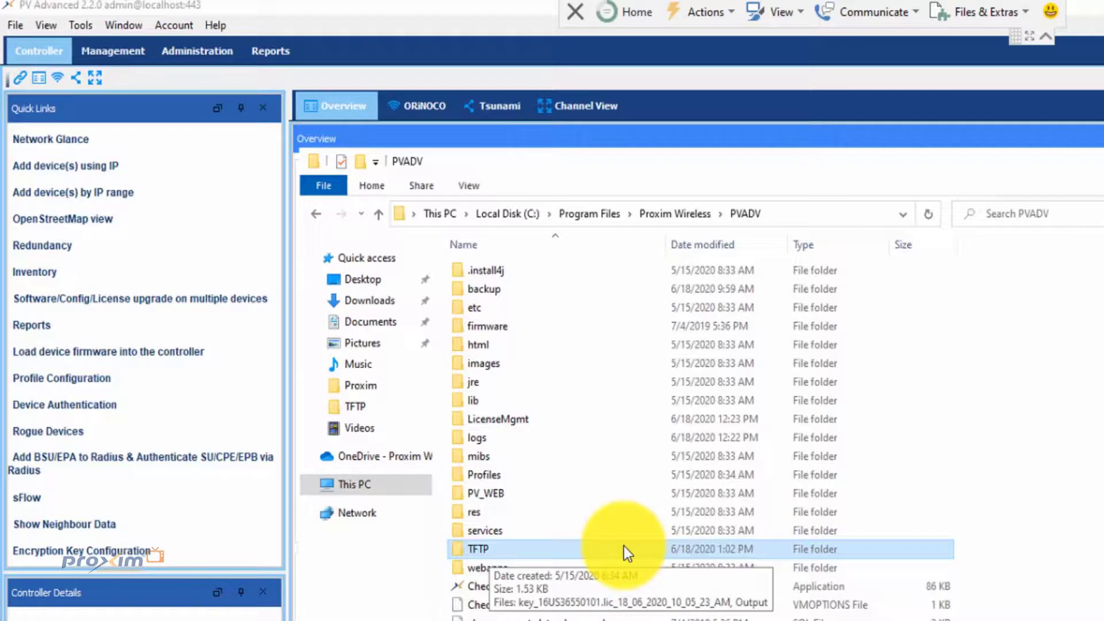
# Open the TFTP folder inside the PVADV installation directory
pyautogui.doubleClick(533, 548)
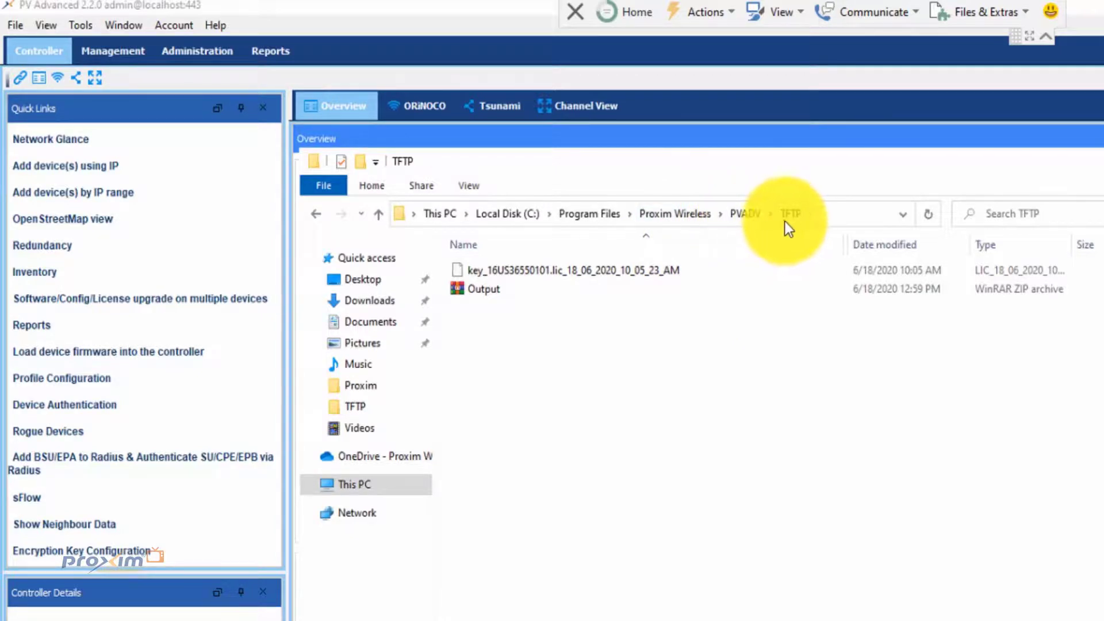
# Look at where the TFTP folder sits inside the PVADV installation directory, returning to the TFTP folder
pyautogui.click(746, 215)
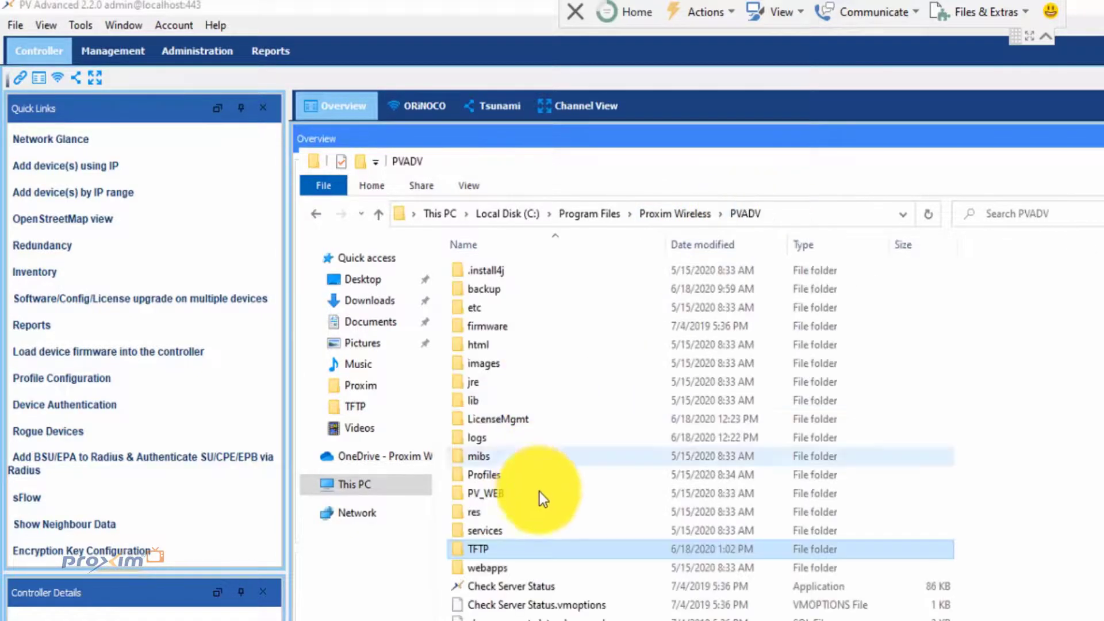
pyautogui.doubleClick(504, 551)
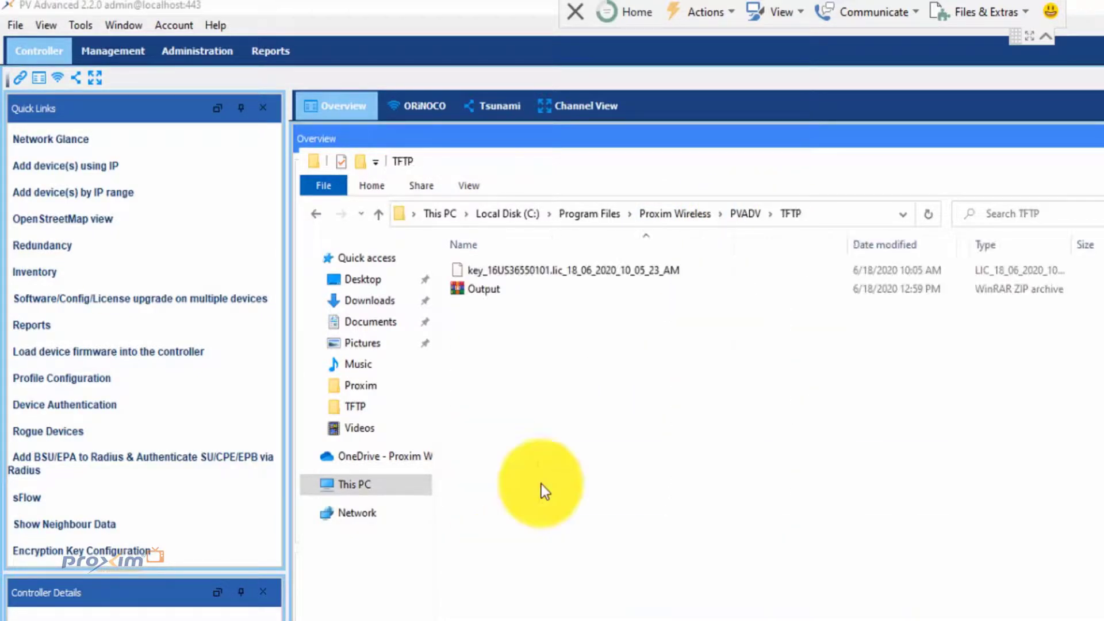
pyautogui.click(746, 215)
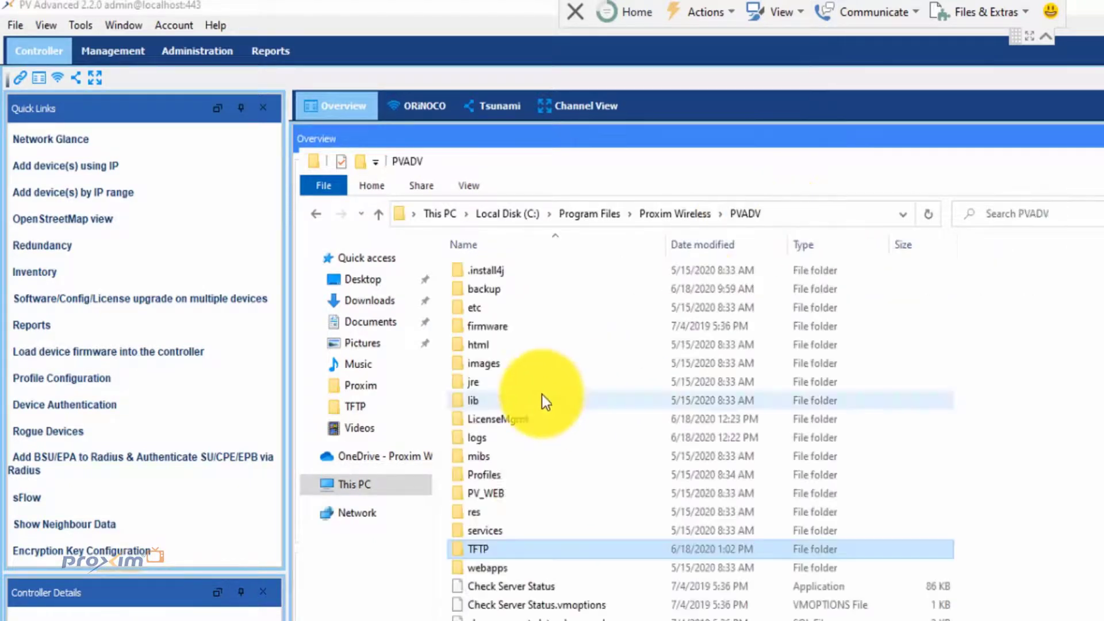
pyautogui.doubleClick(504, 551)
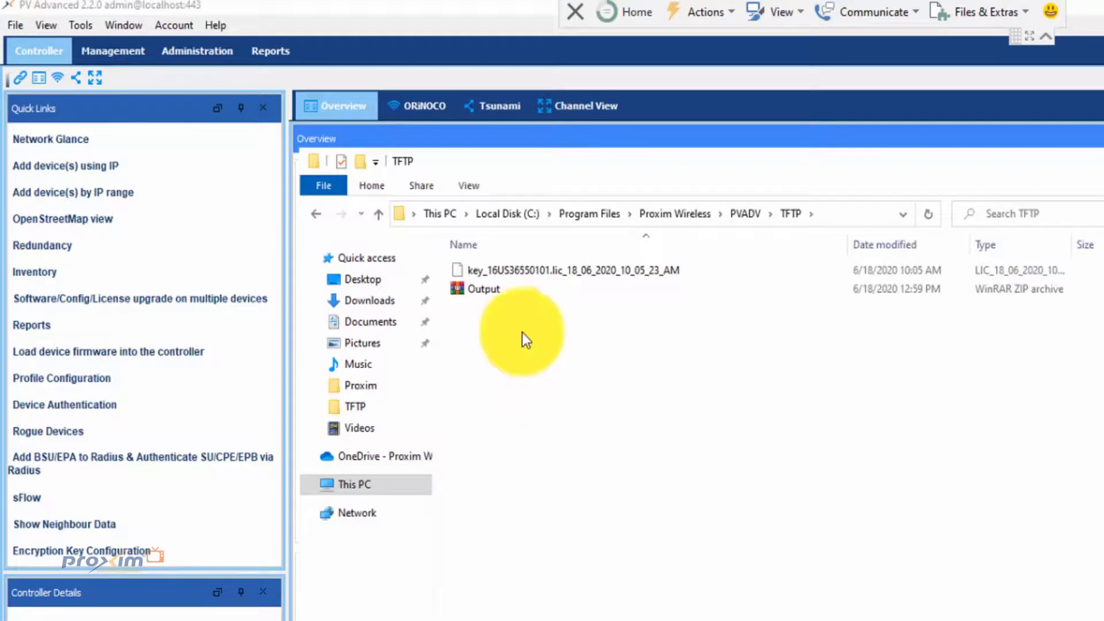
# Examine the license files inside the Output folder of the Output archive, and close the archive and File Explorer
pyautogui.doubleClick(501, 292)
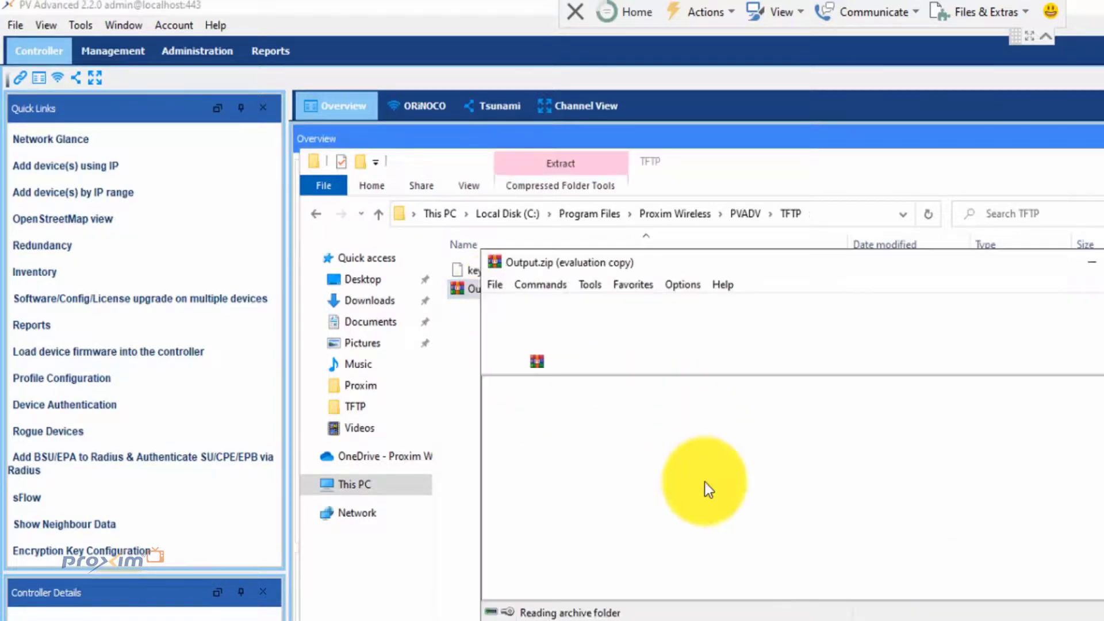
pyautogui.doubleClick(536, 427)
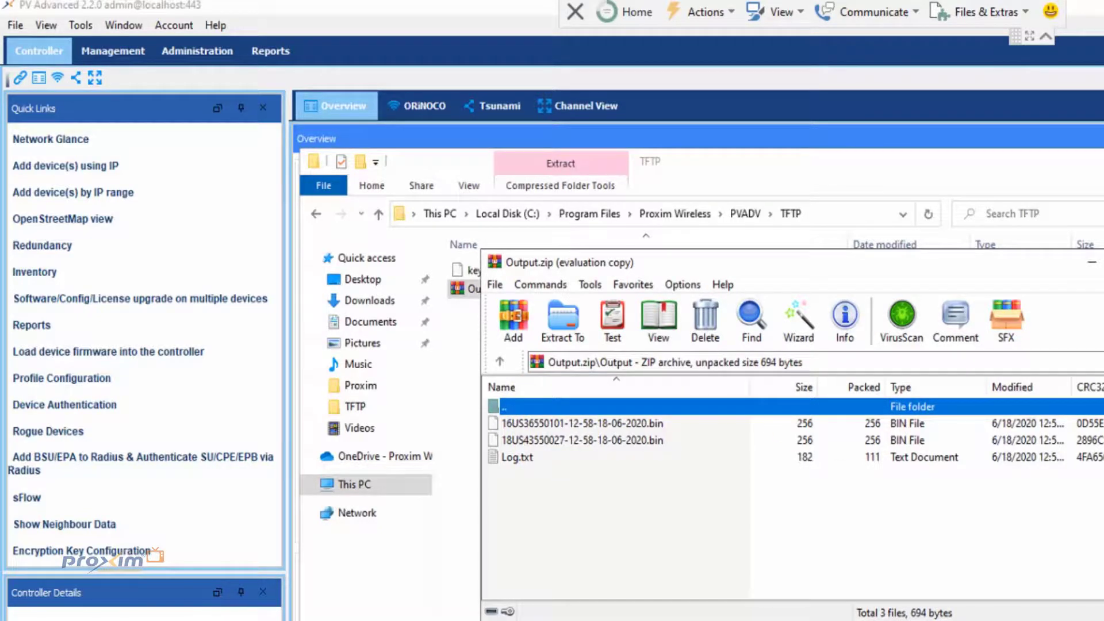
pyautogui.click(1103, 262)
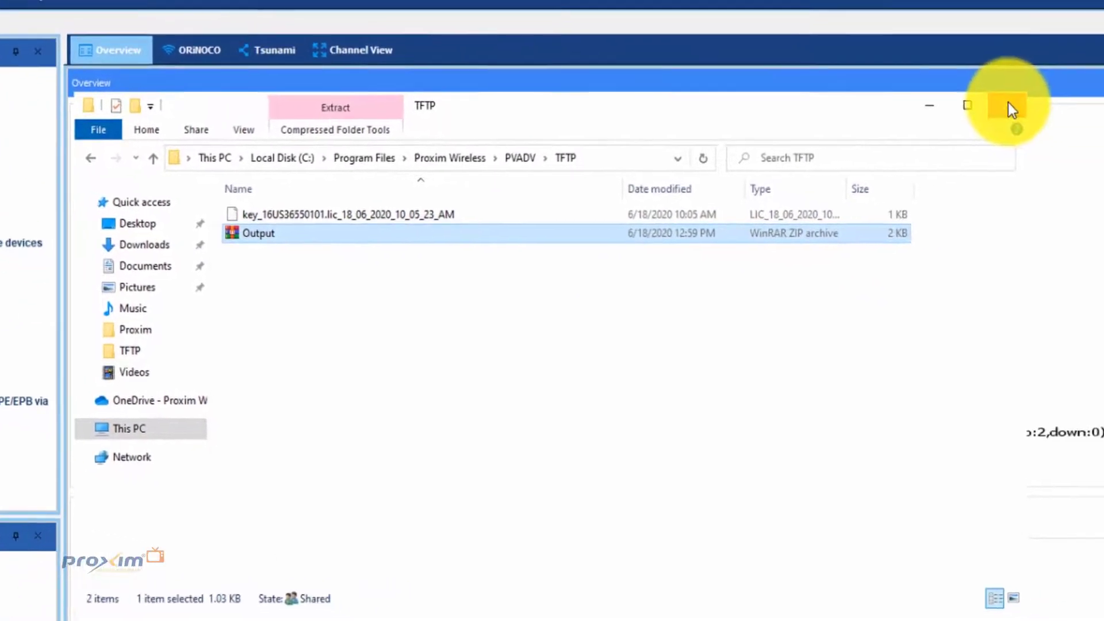
pyautogui.click(1010, 108)
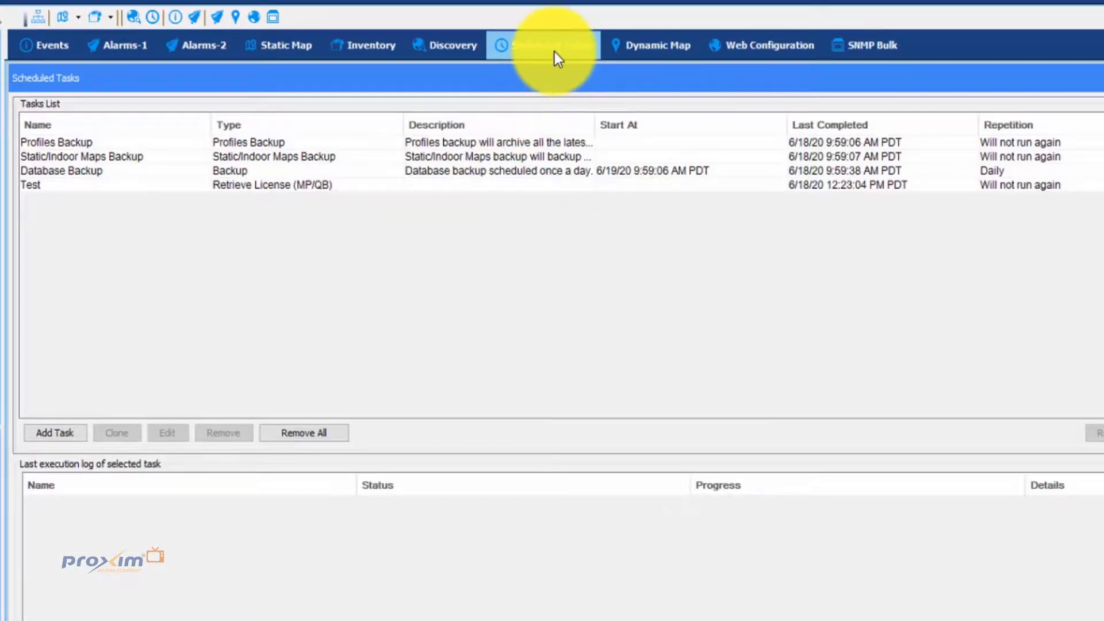
# Start a new scheduled task with License Upgrade (MP/QB) as its action
pyautogui.click(58, 434)
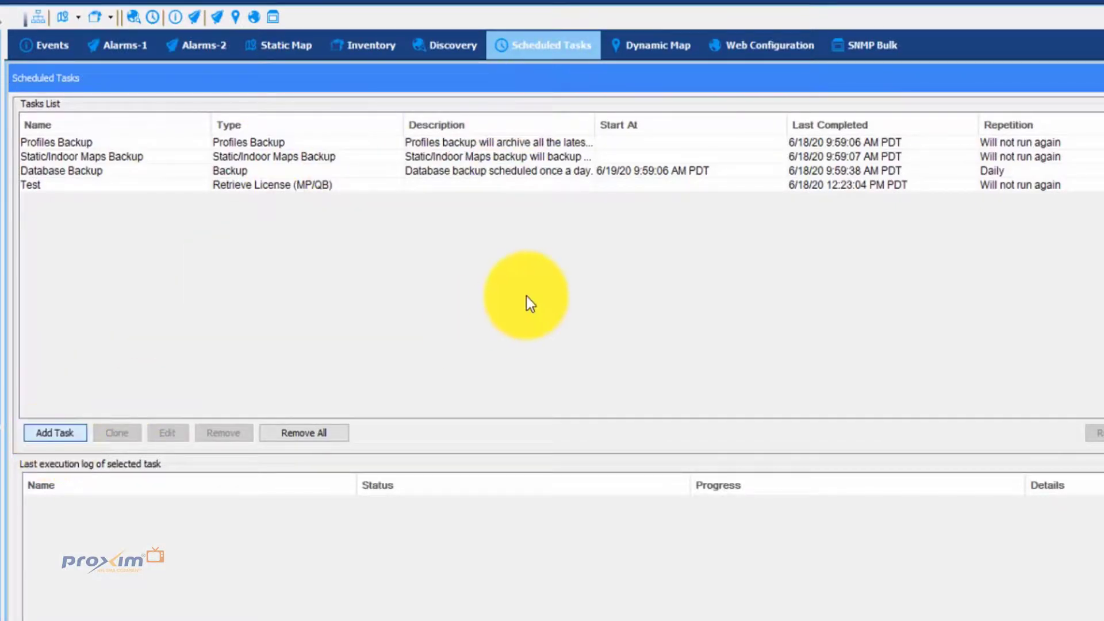
pyautogui.scroll(-2, 569, 472)
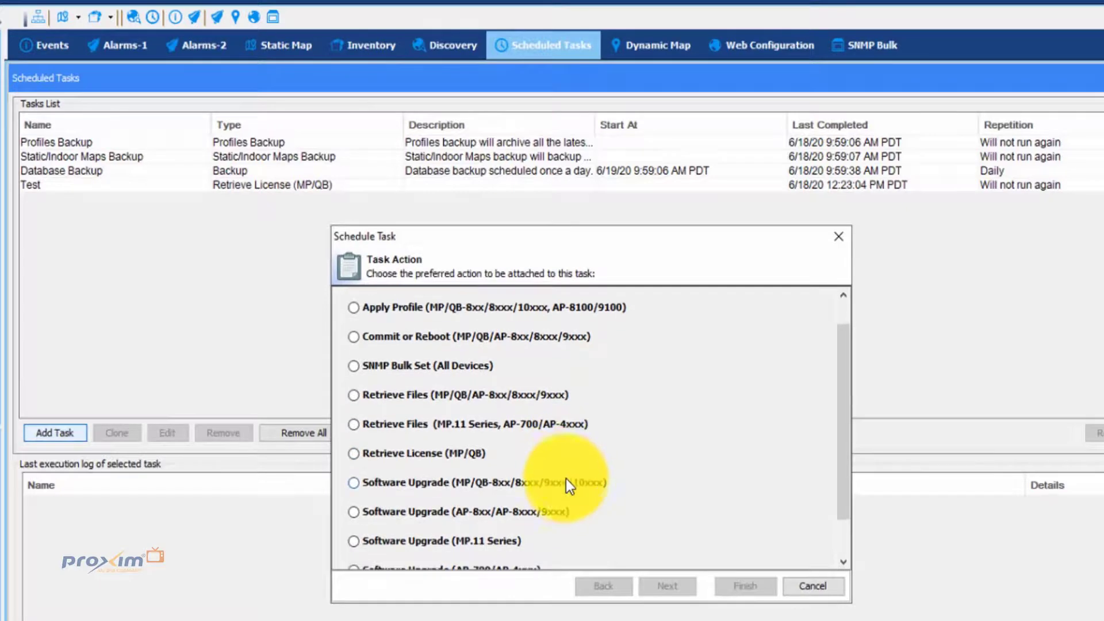
pyautogui.scroll(-3, 568, 488)
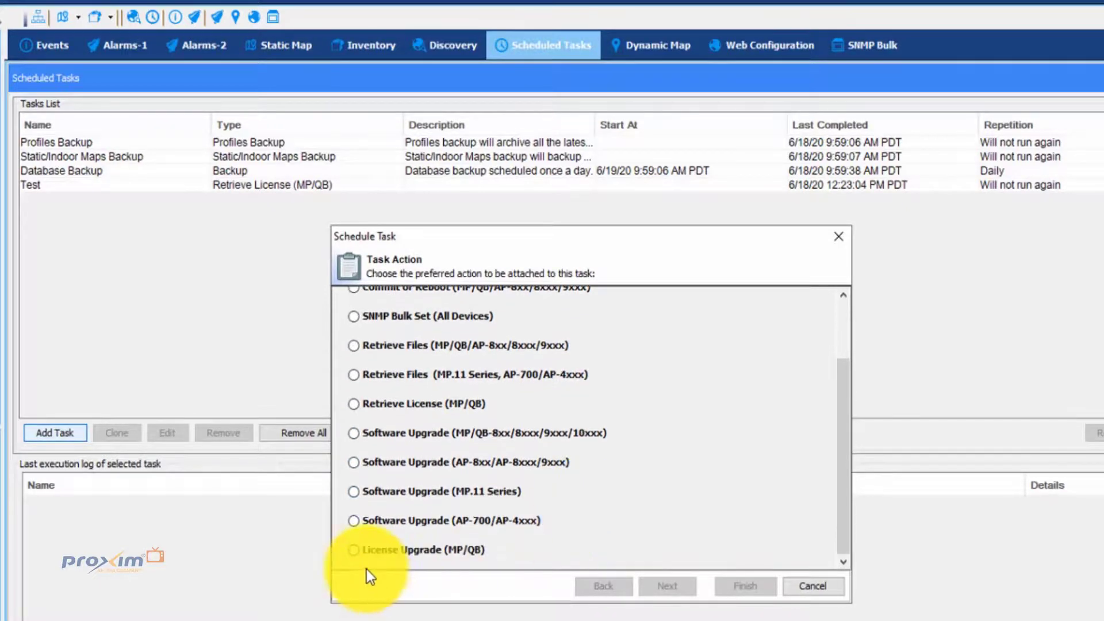
pyautogui.click(352, 550)
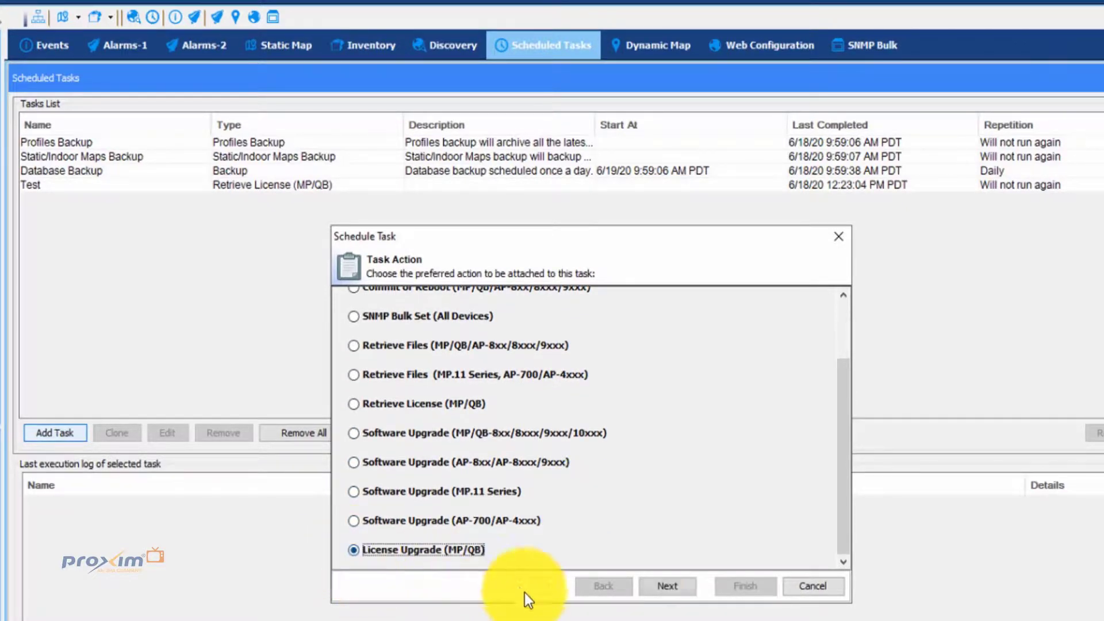
pyautogui.click(668, 586)
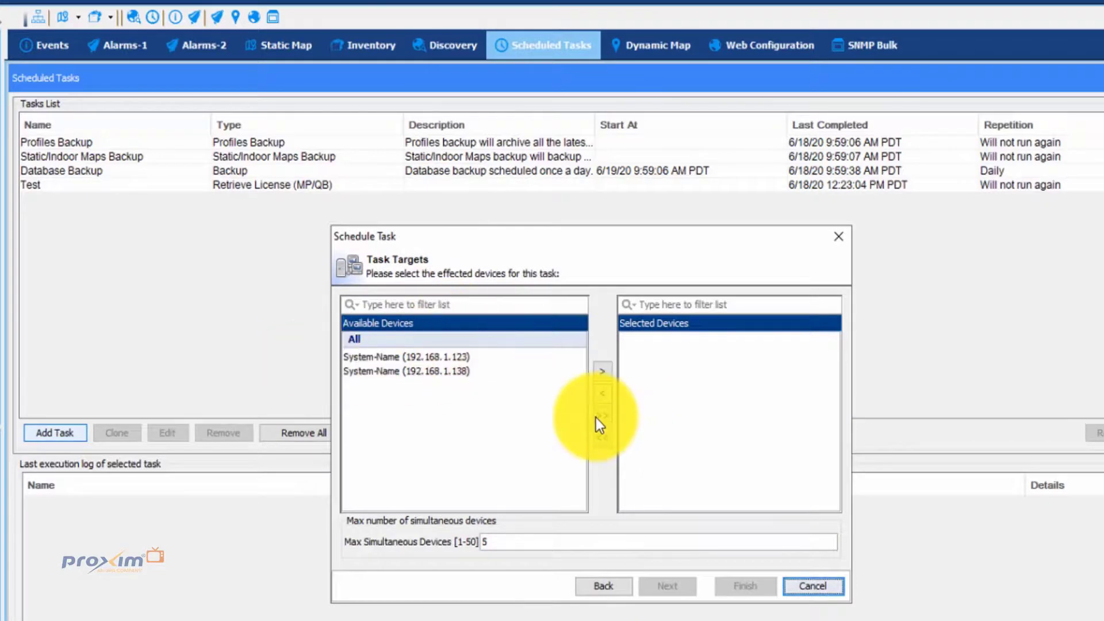
# Target all available devices and use Output.zip from the TFTP server as the license file, with Reboot enabled
pyautogui.click(604, 417)
pyautogui.click(669, 586)
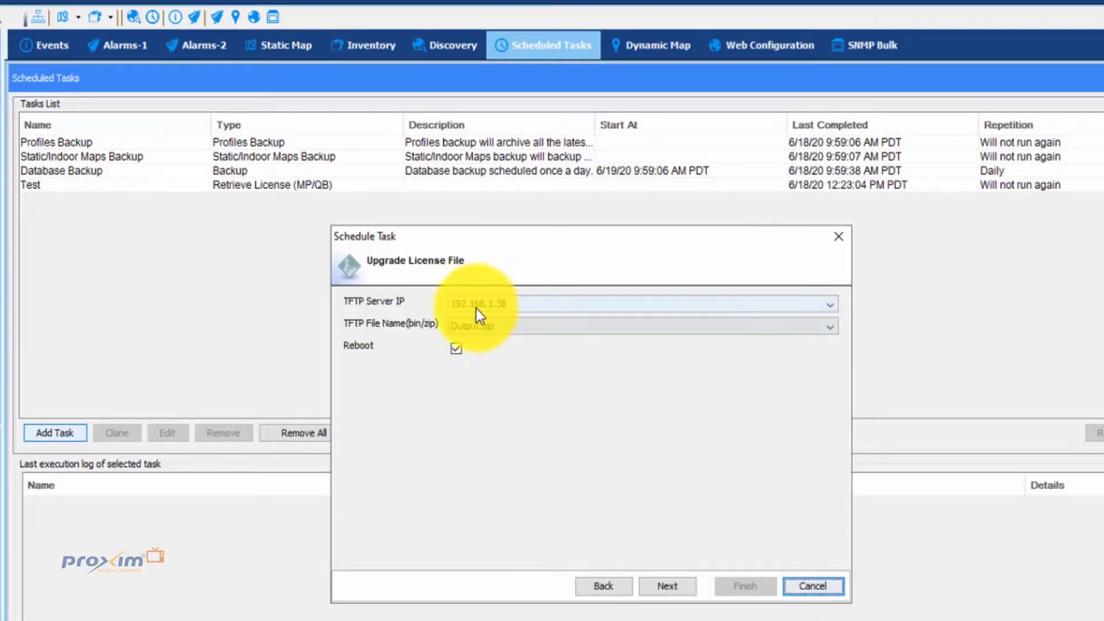
pyautogui.click(532, 324)
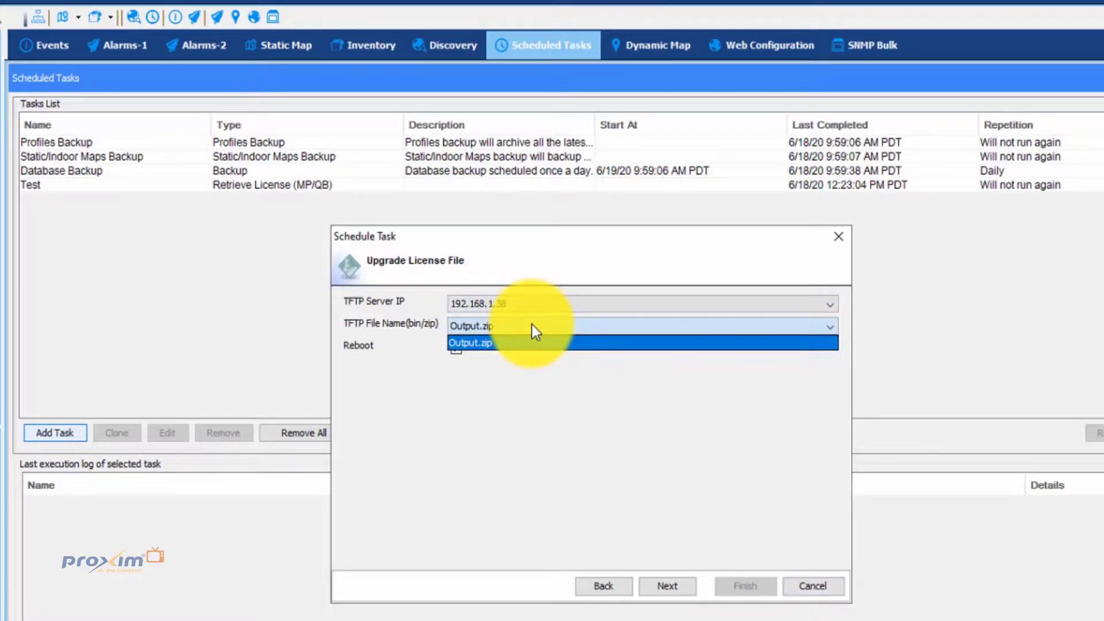
pyautogui.click(532, 324)
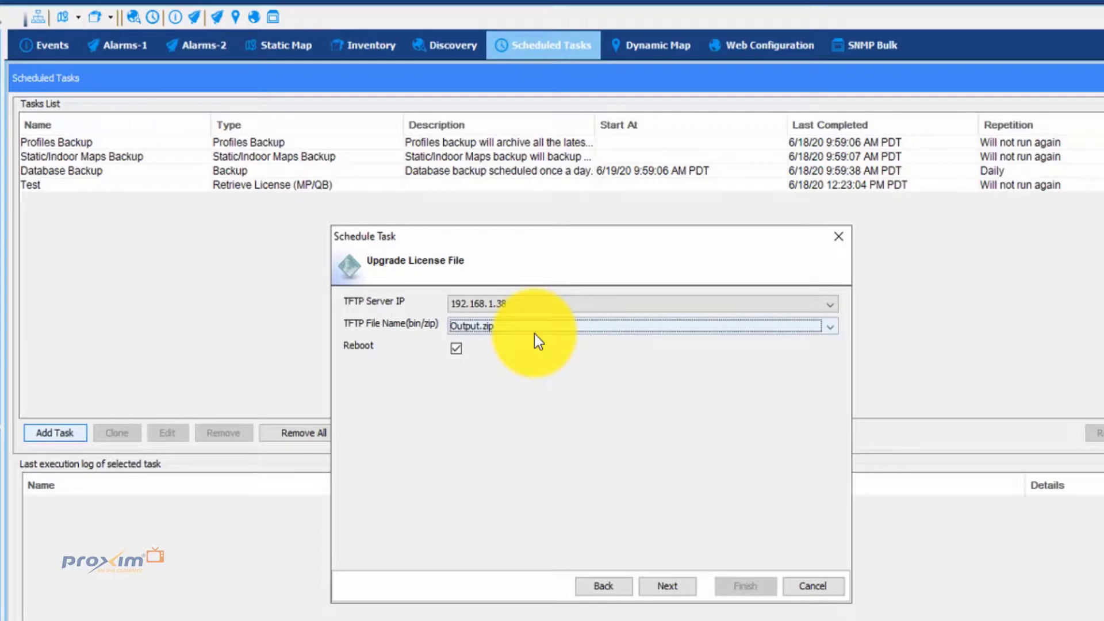
pyautogui.click(669, 586)
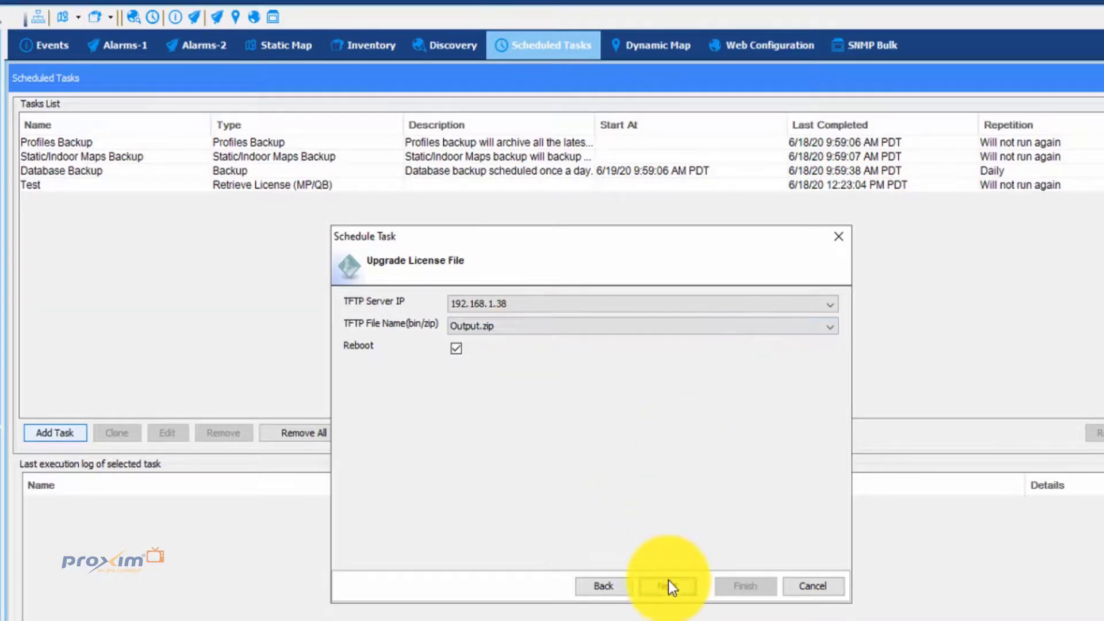
# Name the license upgrade task Upload, finish creating it and run it immediately
pyautogui.click(498, 302)
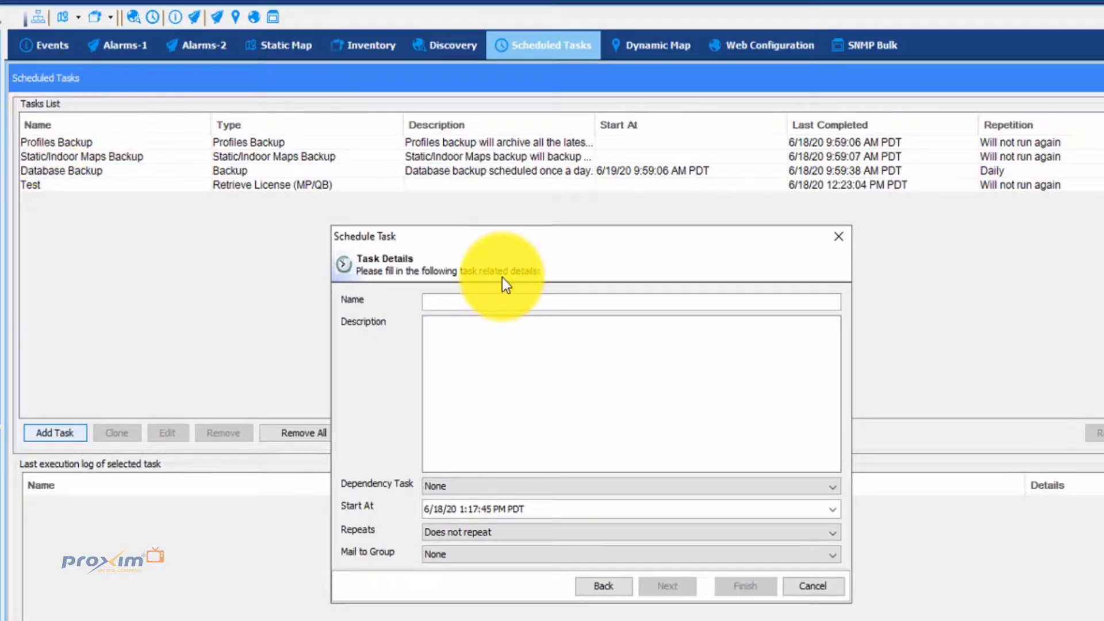
pyautogui.write('Uploa')
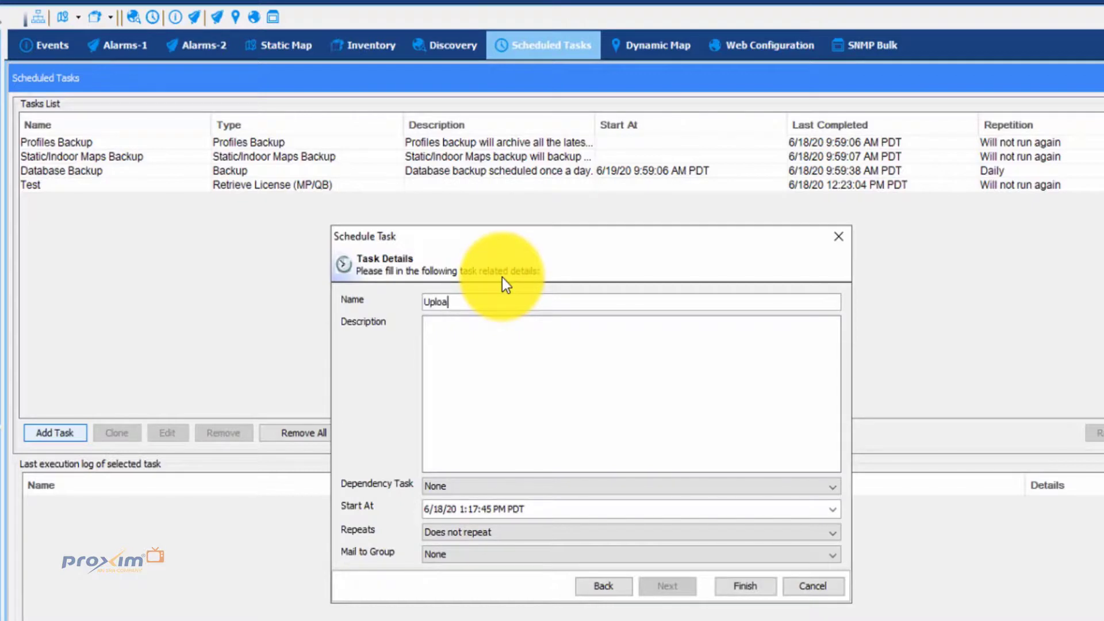
pyautogui.write('d')
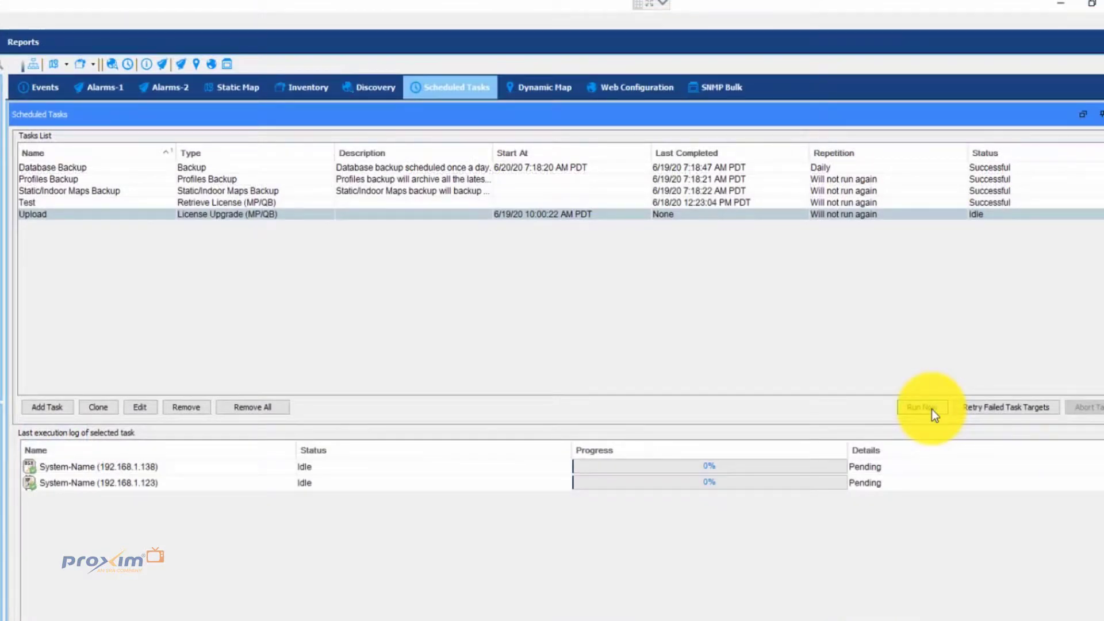
pyautogui.click(932, 408)
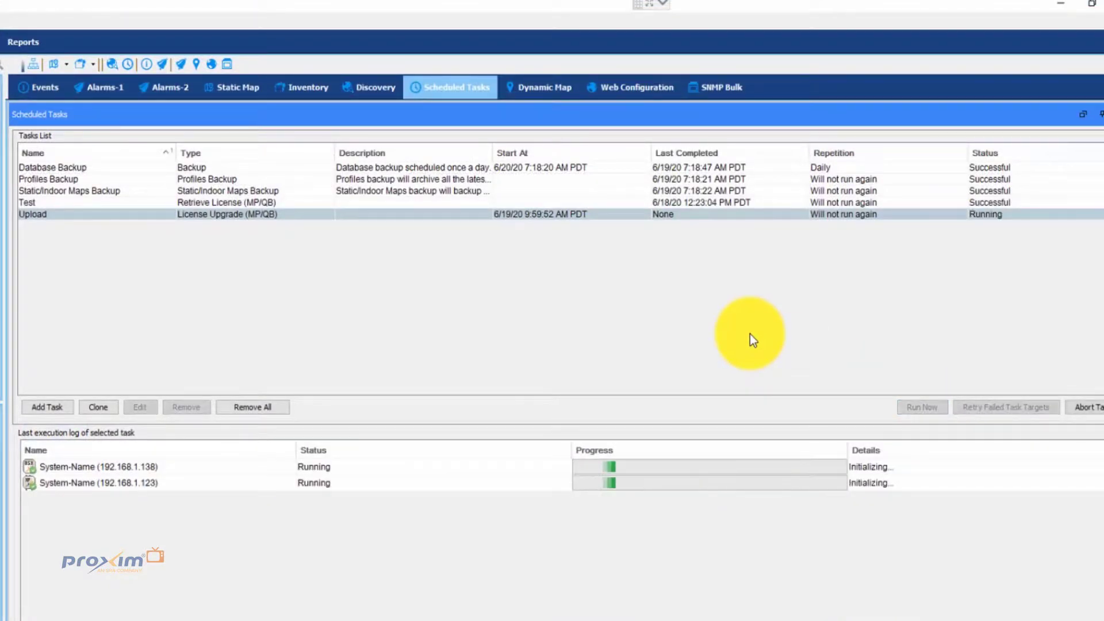